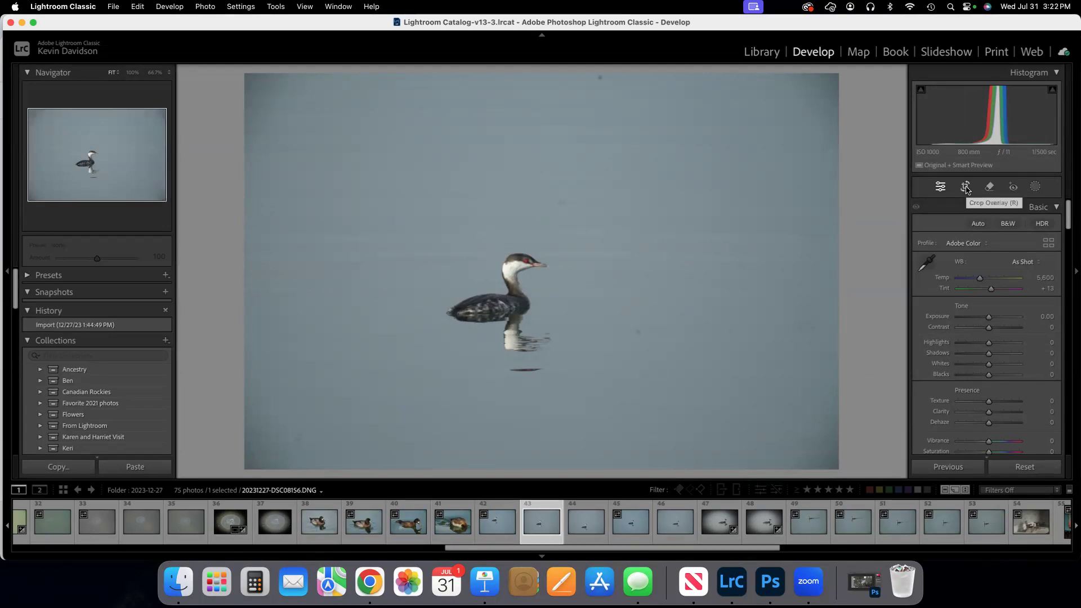
# Start cropping the bird photo and cycle through the composition guide overlays until the rule-of-thirds grid returns.
pyautogui.click(966, 188)
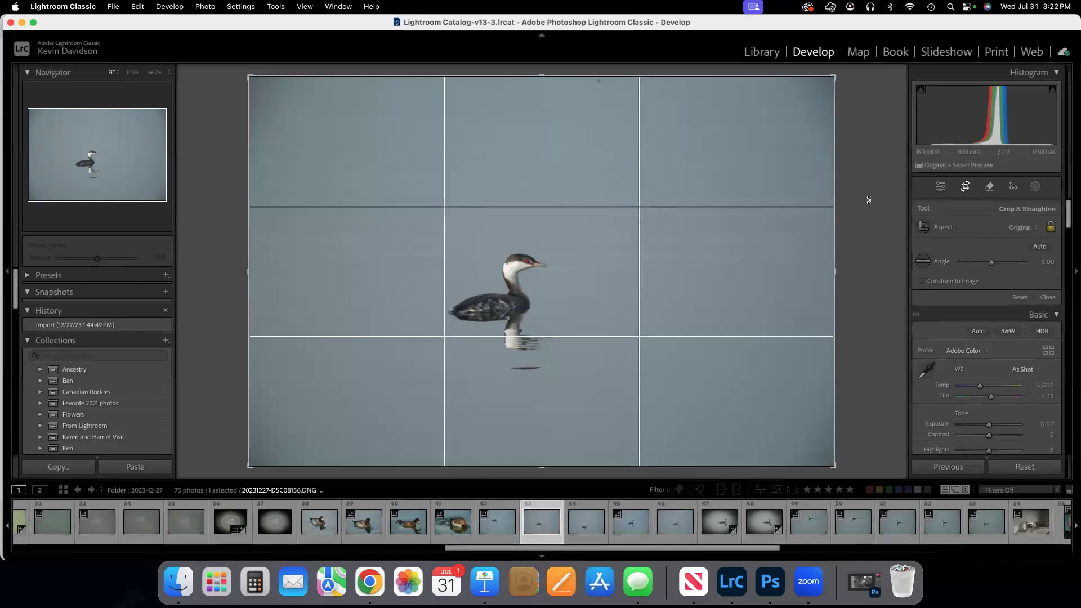
pyautogui.press('o')
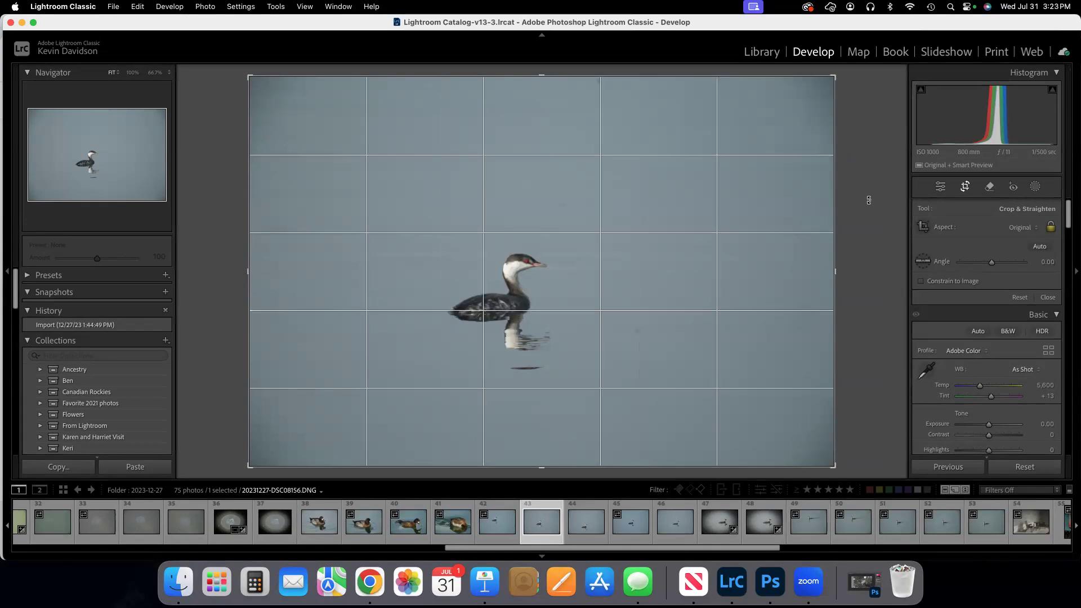
pyautogui.press('o')
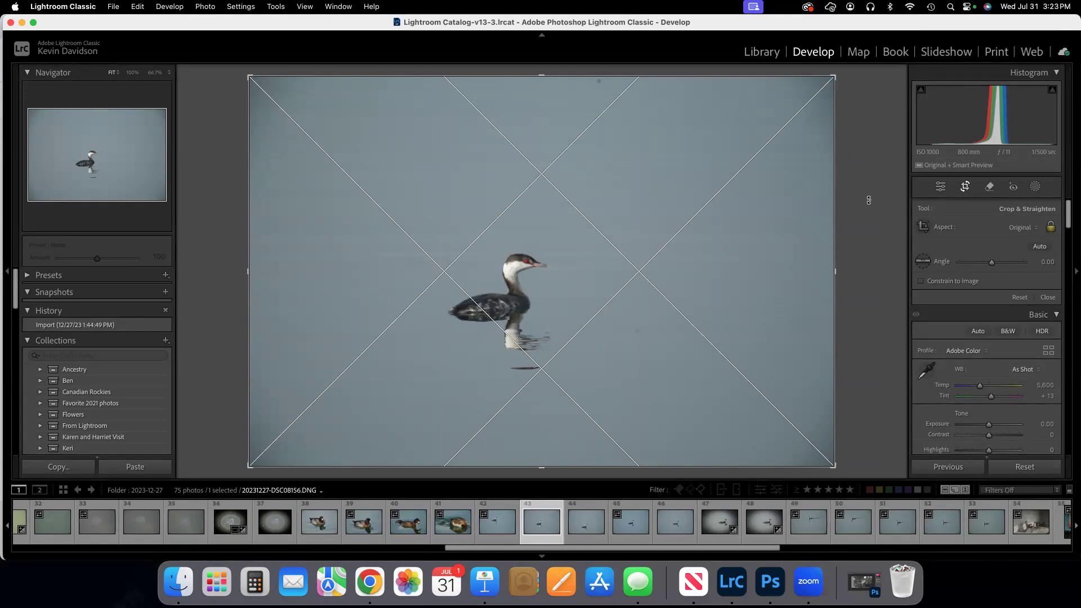
pyautogui.press('o')
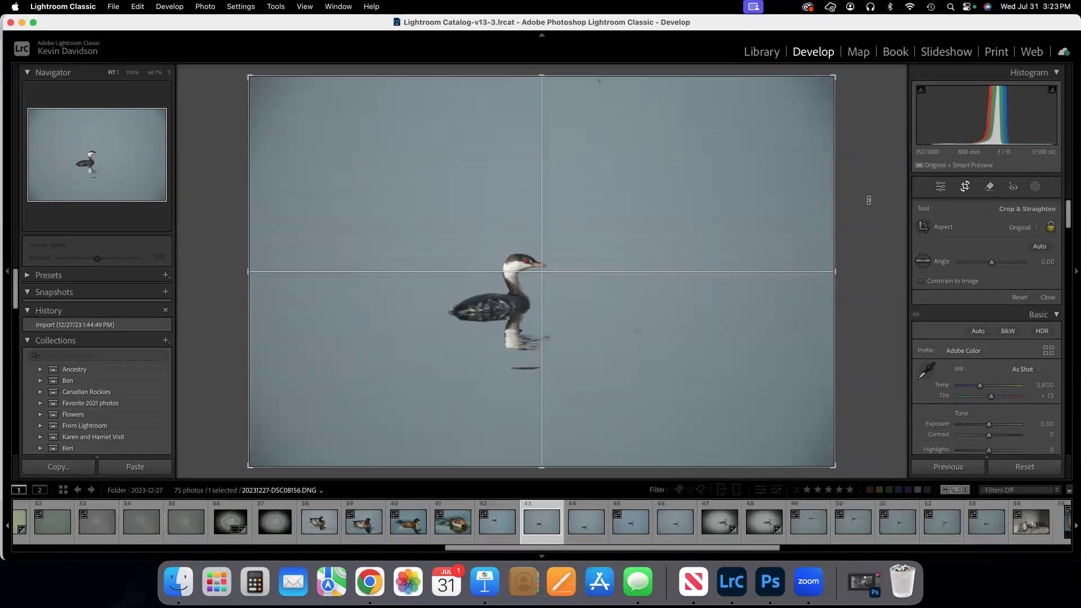
pyautogui.press('o')
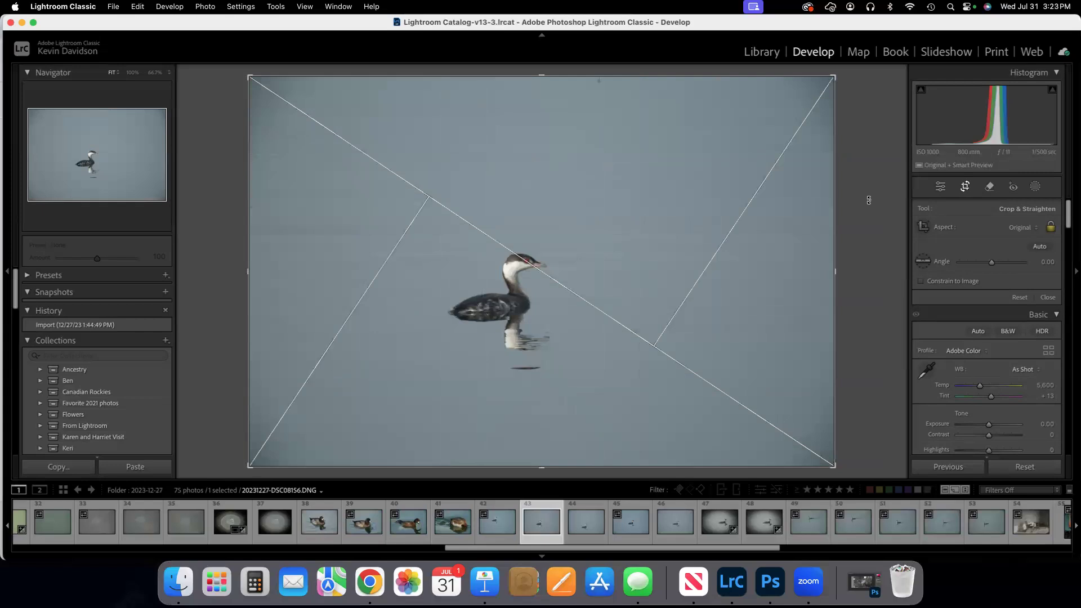
pyautogui.press('o')
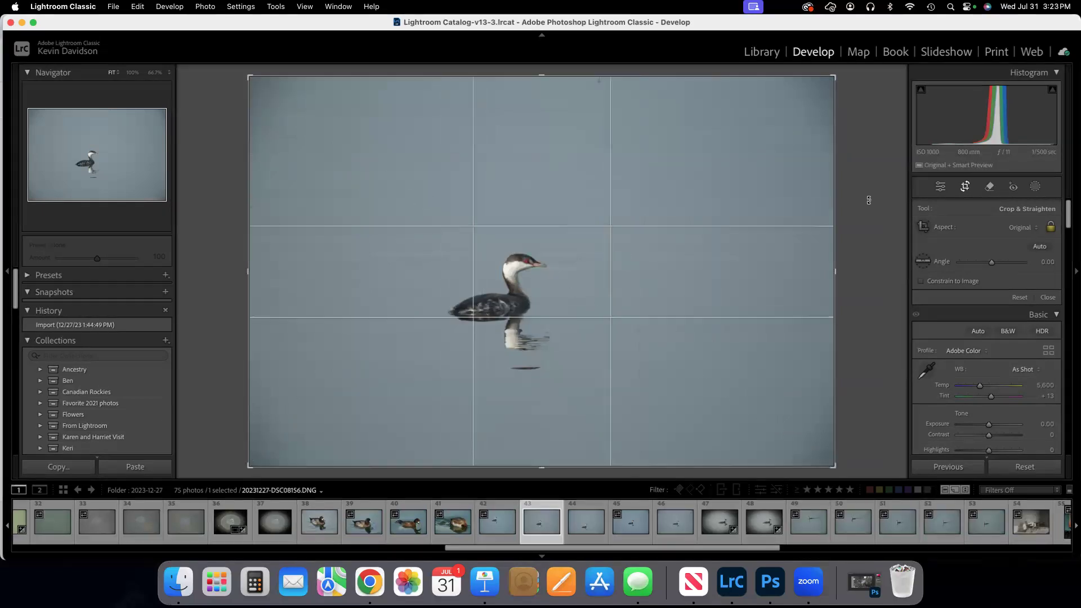
pyautogui.press('o')
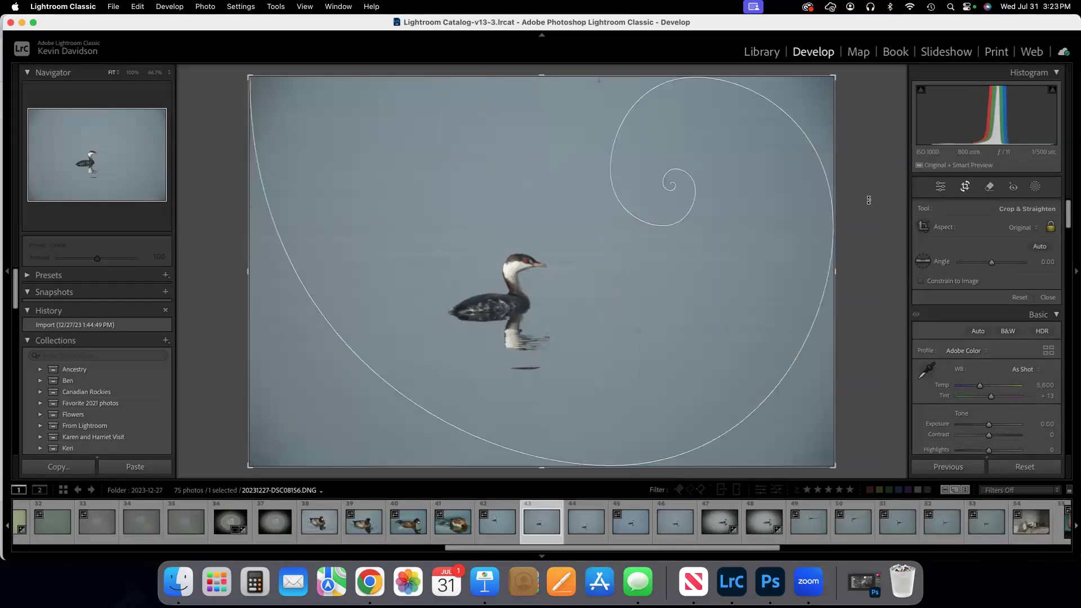
pyautogui.press('o')
pyautogui.press('o')
pyautogui.press('o')
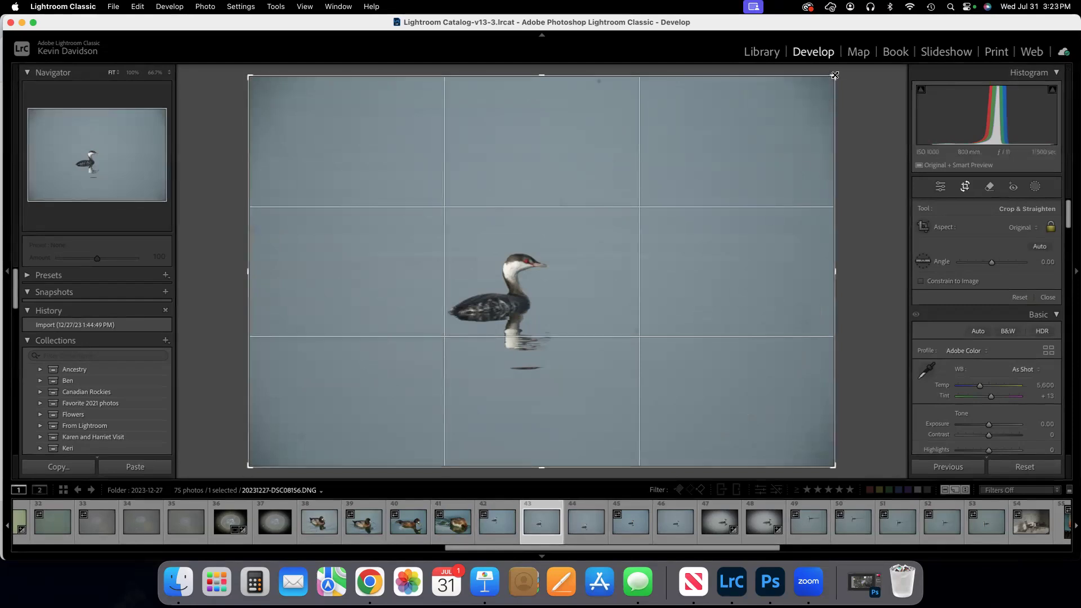
# Crop the photo closer around the bird at its original aspect, then unlock the aspect ratio and narrow the crop's width.
pyautogui.moveTo(835, 75); pyautogui.dragTo(774, 99)
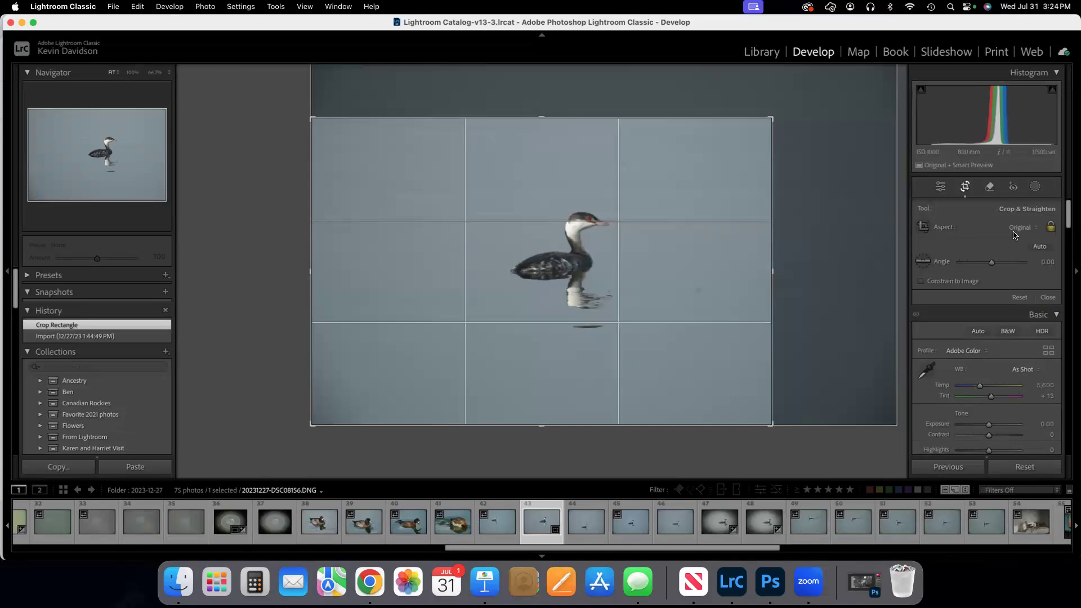
pyautogui.click(1050, 228)
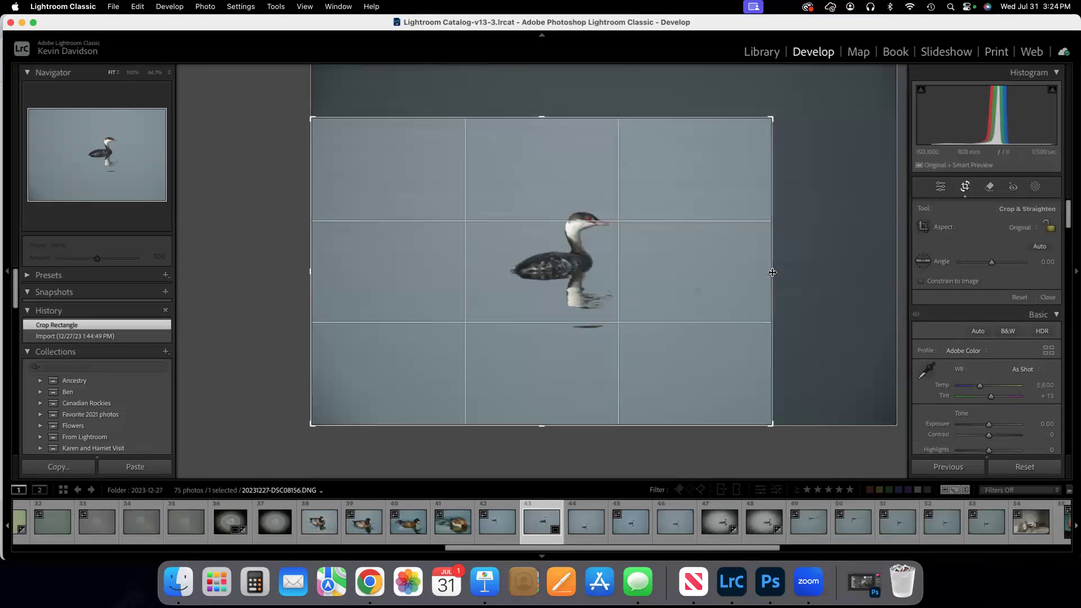
pyautogui.moveTo(772, 273); pyautogui.dragTo(743, 273)
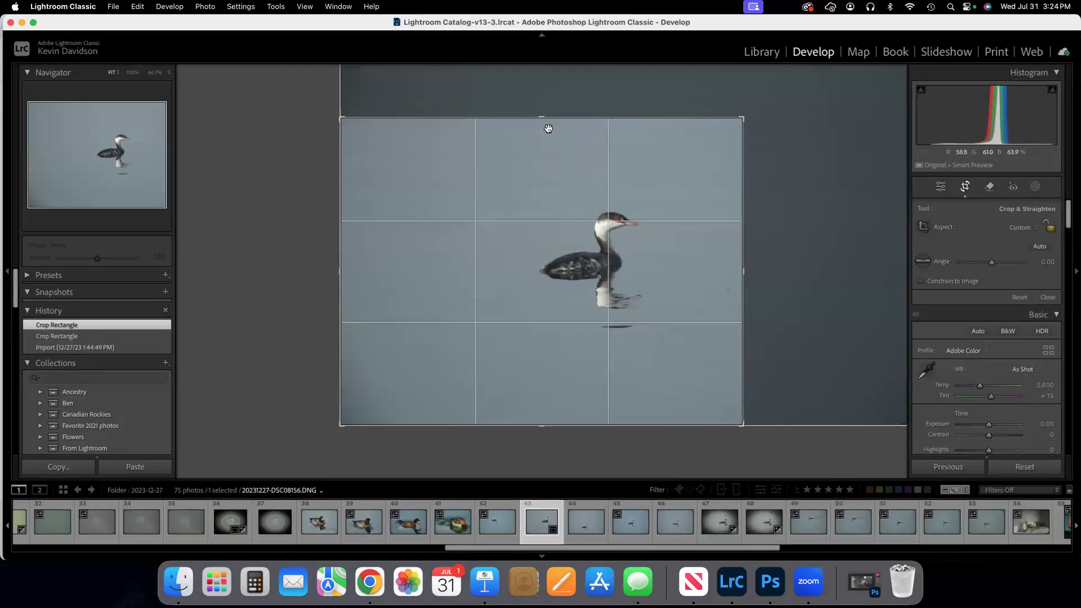
pyautogui.moveTo(541, 117)
pyautogui.mouseDown()
pyautogui.moveTo(542, 75)
pyautogui.moveTo(532, 179)
pyautogui.moveTo(527, 118)
pyautogui.mouseUp()
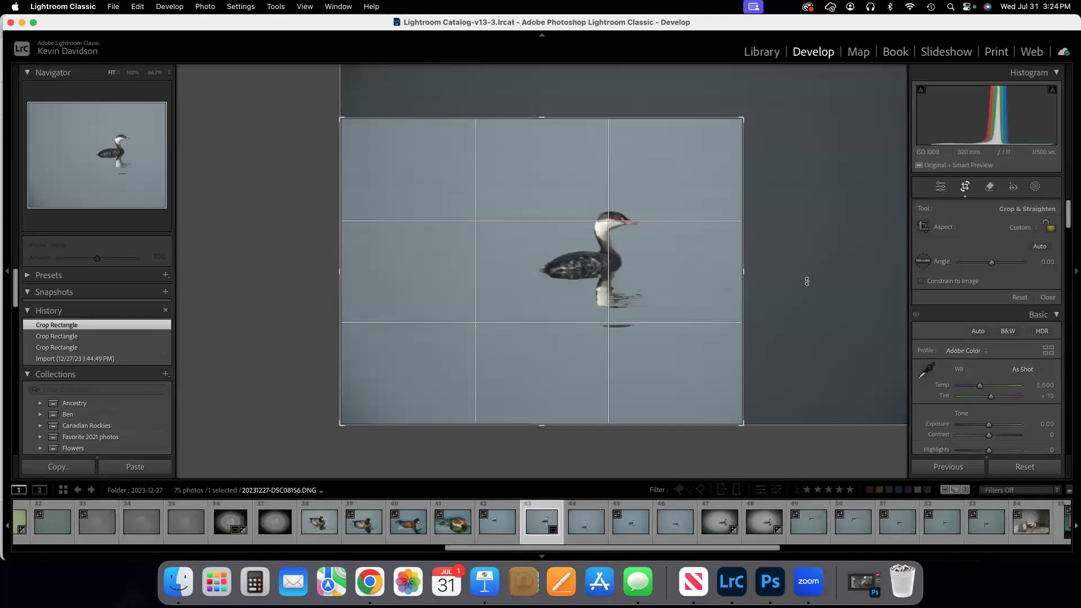
# Reposition the photo within the crop frame so the bird's neck lies on the left vertical thirds line, facing the open water.
pyautogui.moveTo(806, 281); pyautogui.dragTo(807, 281)
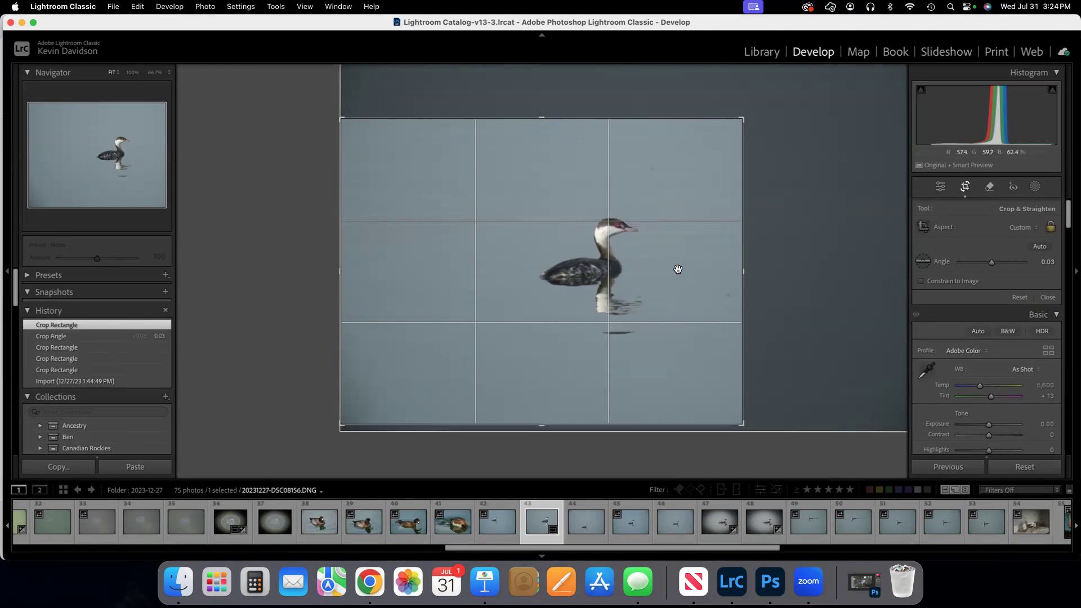
pyautogui.moveTo(678, 259); pyautogui.dragTo(540, 228)
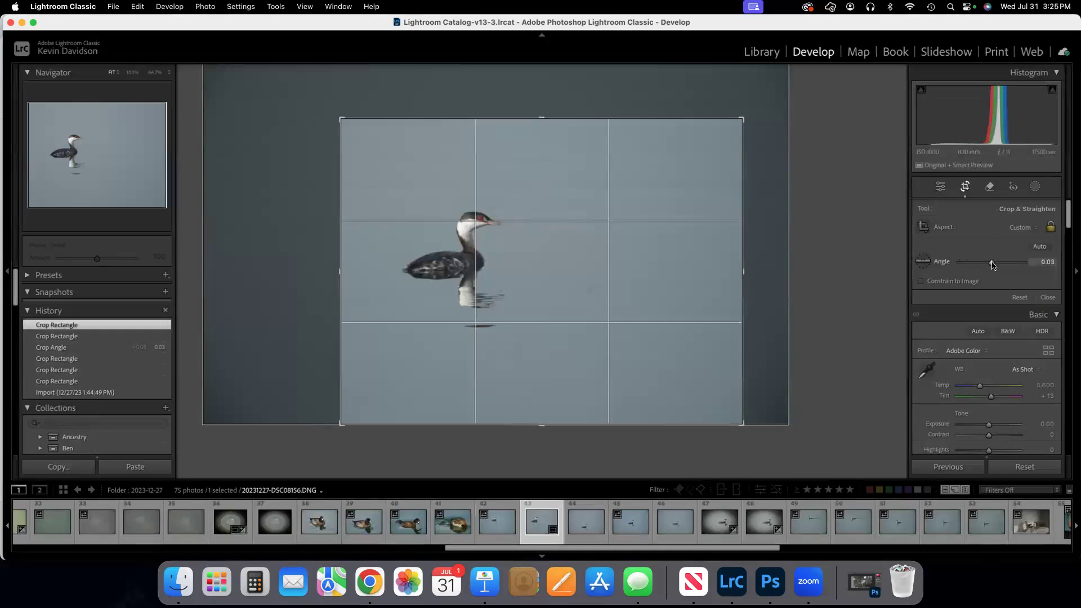
# Try out rotations of the photo, set the crop angle to -0.05, and apply the crop.
pyautogui.moveTo(992, 265); pyautogui.dragTo(980, 266)
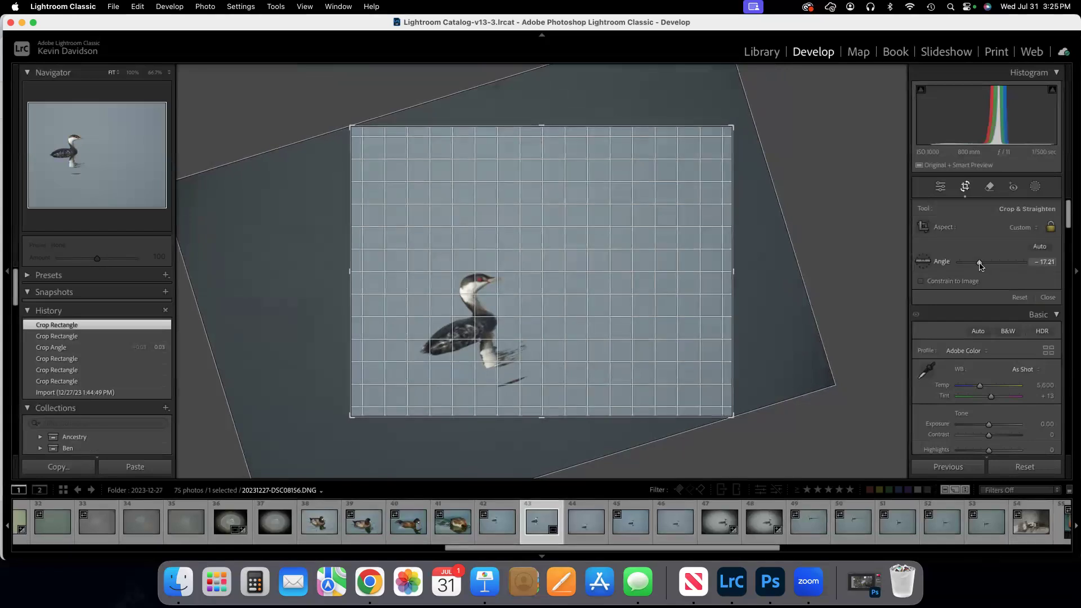
pyautogui.moveTo(979, 266)
pyautogui.mouseDown()
pyautogui.moveTo(1019, 265)
pyautogui.moveTo(982, 267)
pyautogui.moveTo(999, 267)
pyautogui.mouseUp()
pyautogui.moveTo(995, 269); pyautogui.dragTo(994, 271)
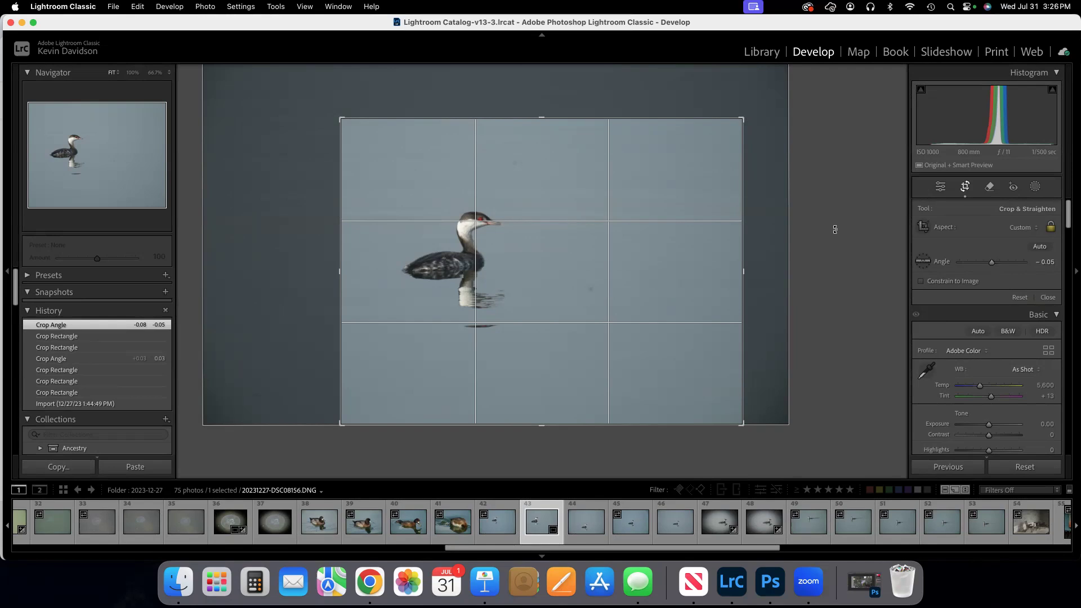
pyautogui.click(965, 188)
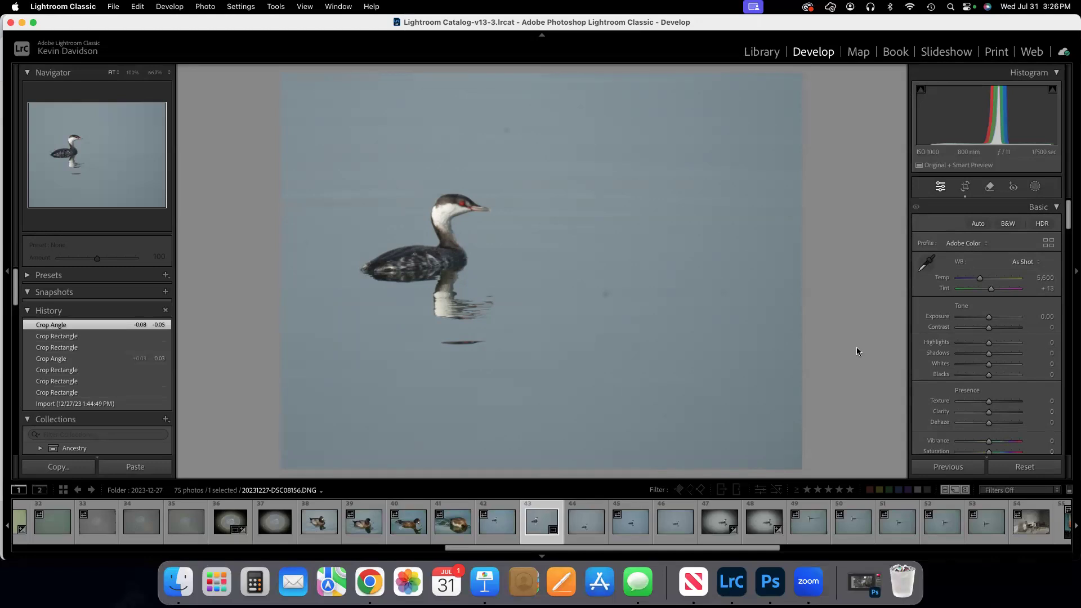
# Send the cropped photo to Adobe Photoshop 2024 for editing.
pyautogui.click(206, 7)
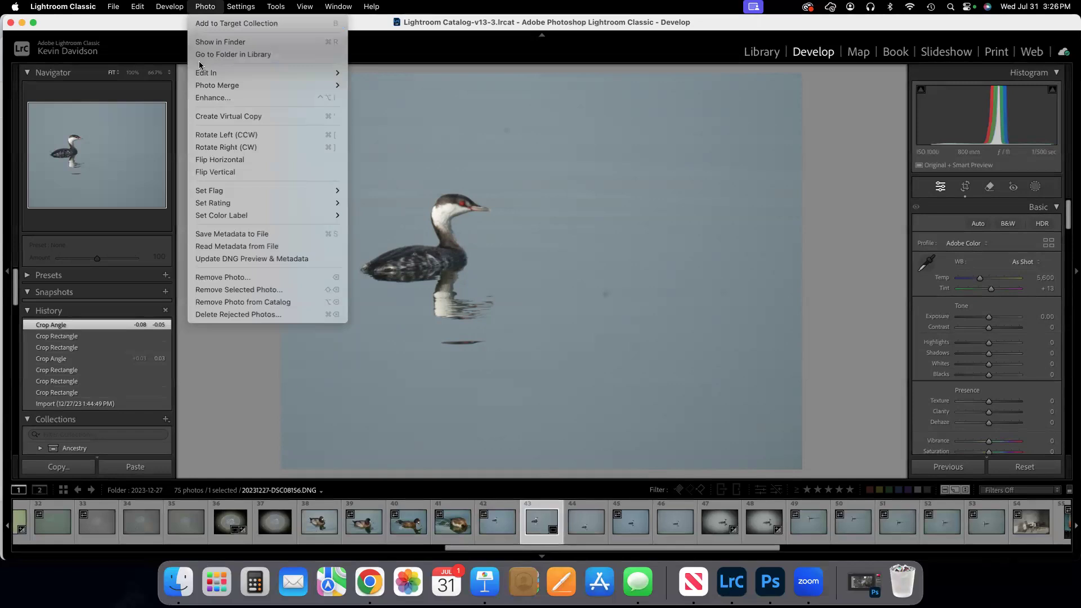
pyautogui.moveTo(207, 73)
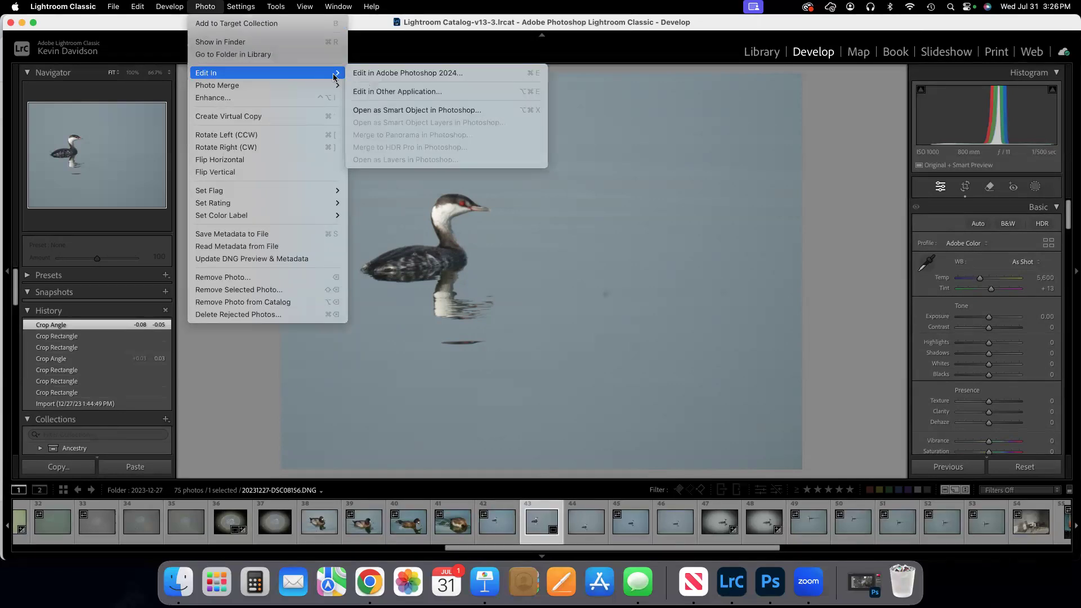
pyautogui.click(444, 74)
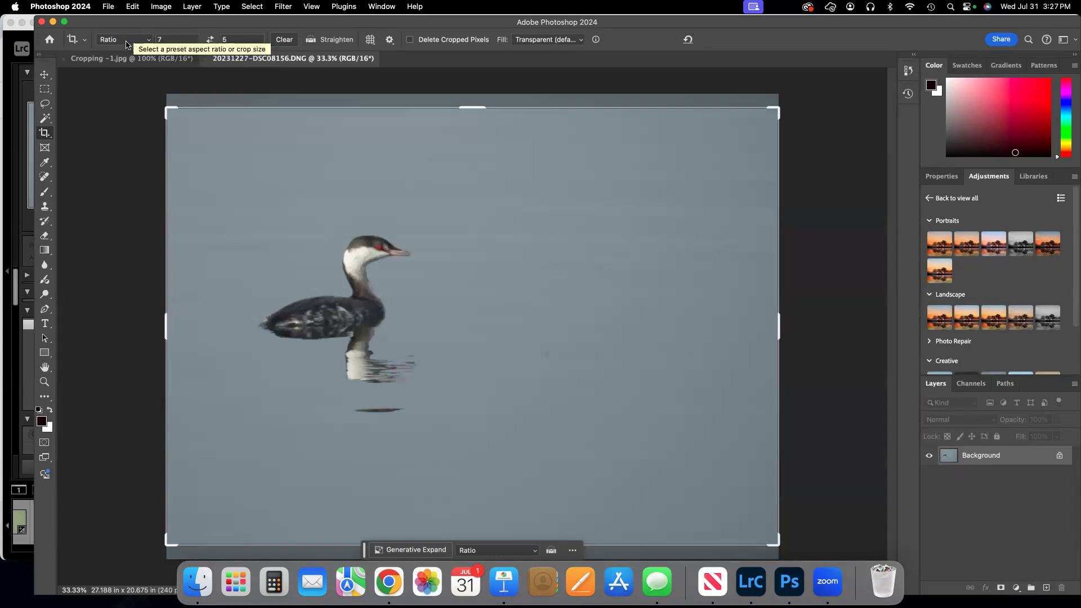
# Set the crop ratio to 4:5 (8:10) and shift the photo so the whole bird fits inside the frame.
pyautogui.click(147, 43)
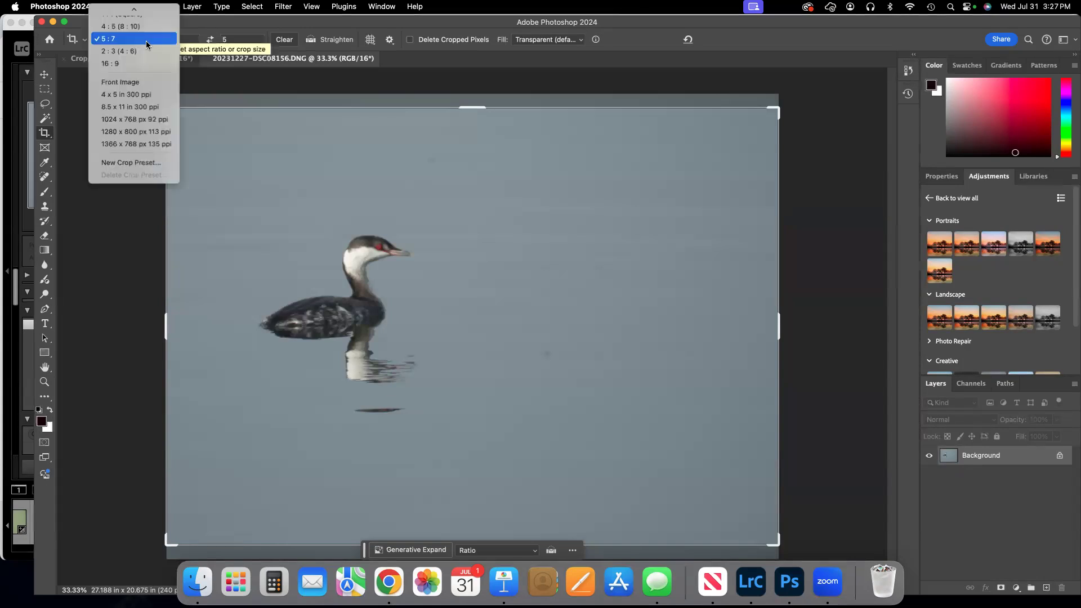
pyautogui.scroll(4, 146, 41)
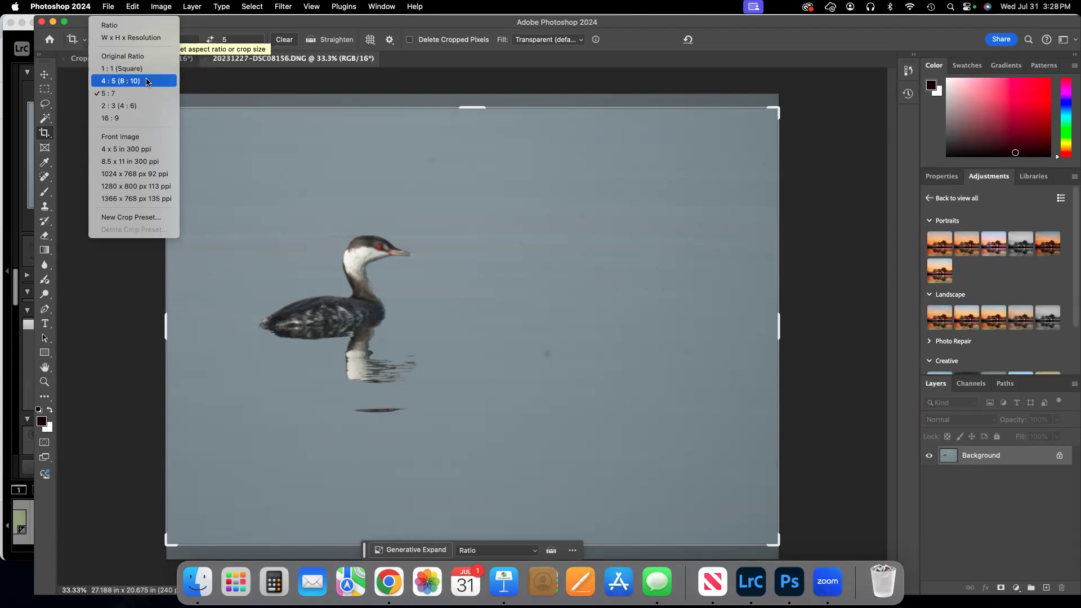
pyautogui.click(146, 81)
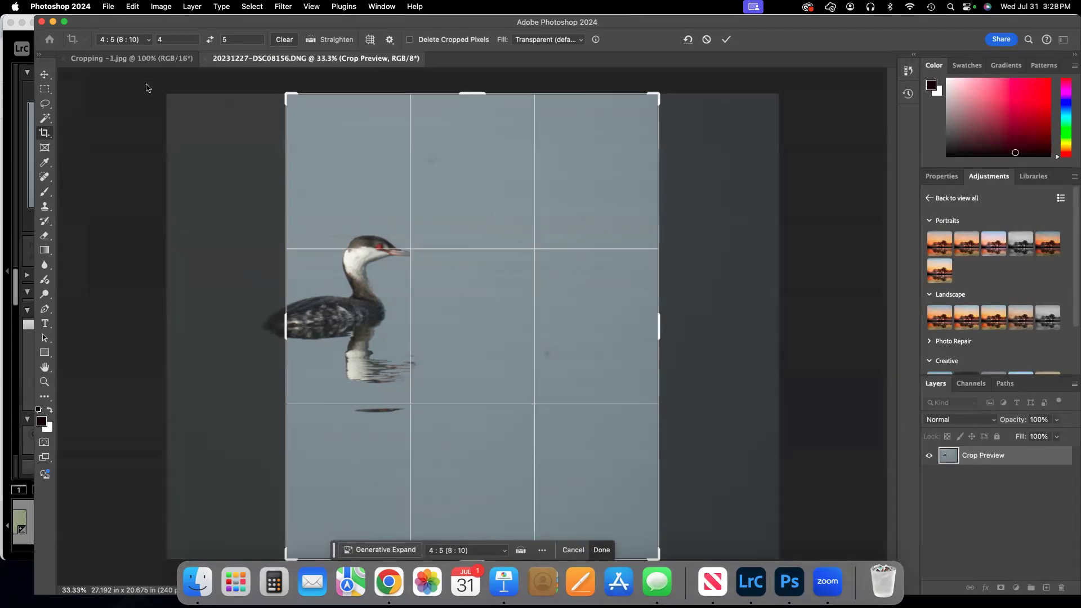
pyautogui.moveTo(321, 188); pyautogui.dragTo(374, 184)
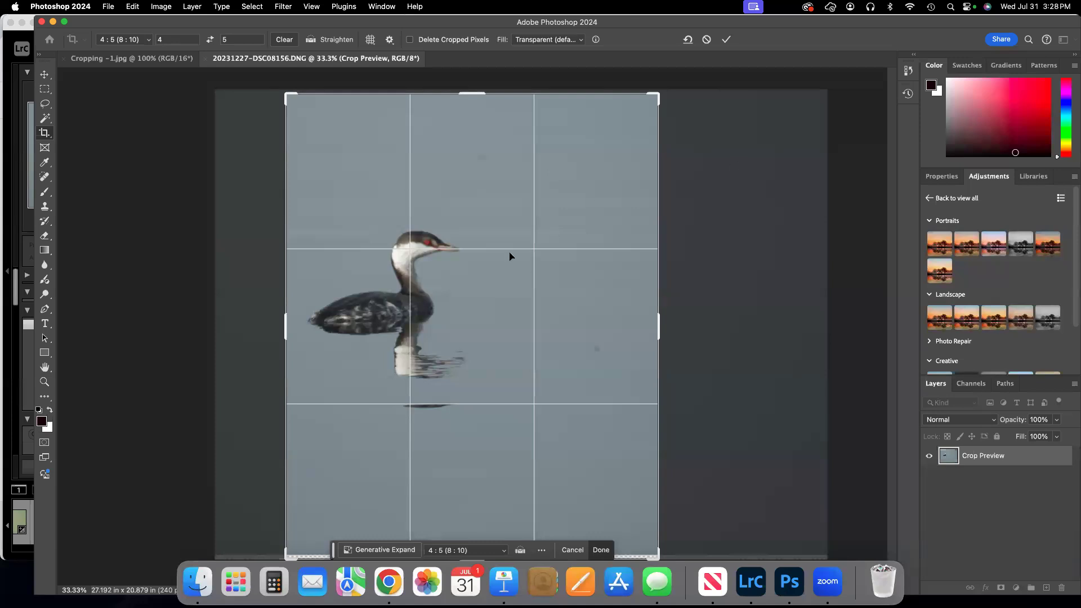
pyautogui.moveTo(510, 204); pyautogui.dragTo(484, 213)
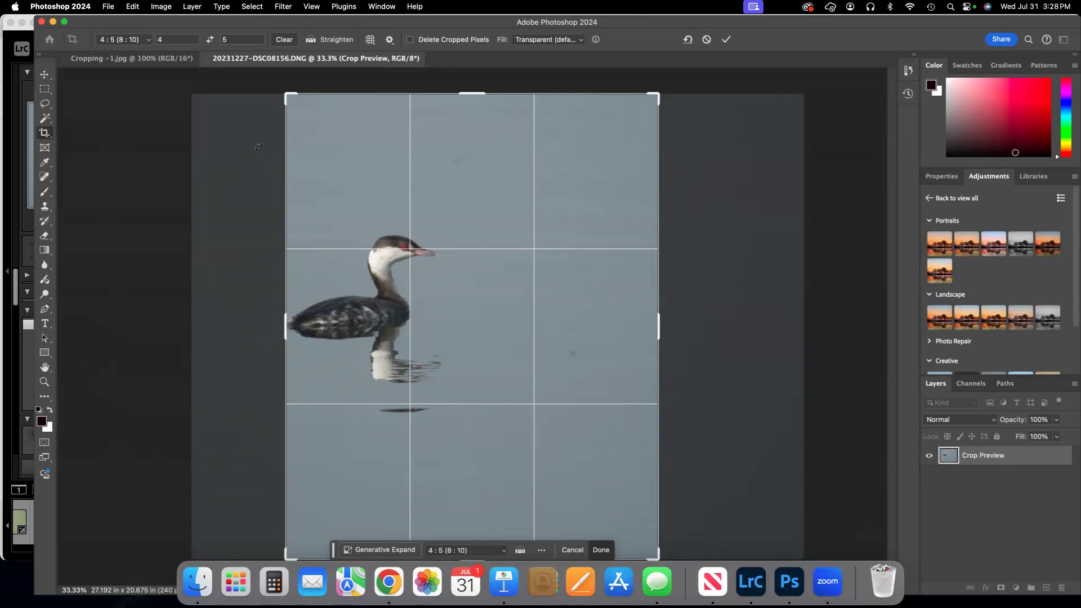
# Clear the crop ratio, choose 16:9, swap it to a vertical 9:16 frame, and move the bird into the frame.
pyautogui.click(284, 40)
pyautogui.click(145, 42)
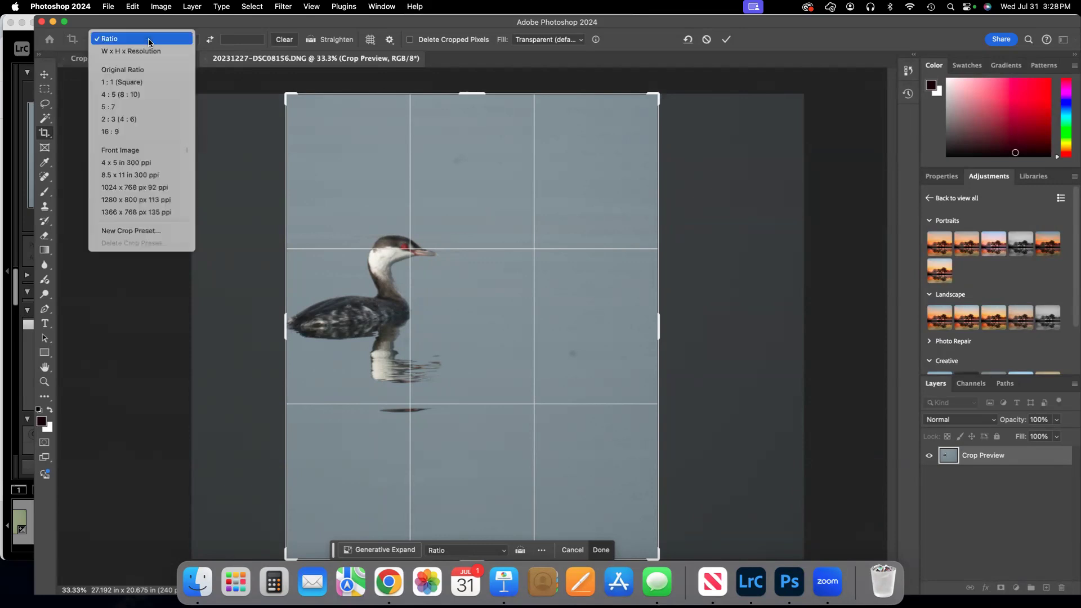
pyautogui.click(145, 130)
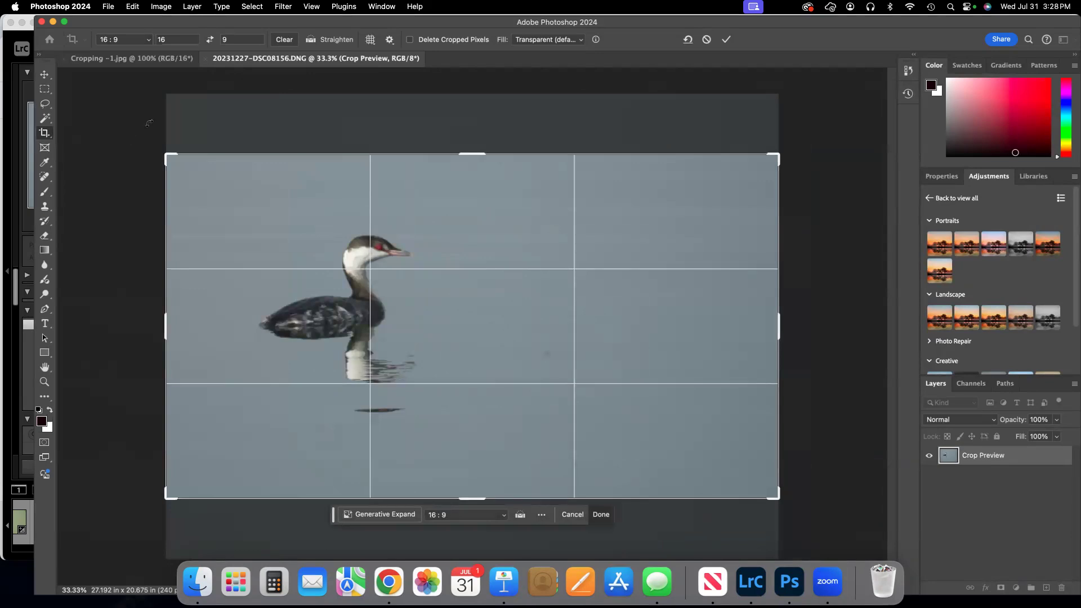
pyautogui.click(210, 41)
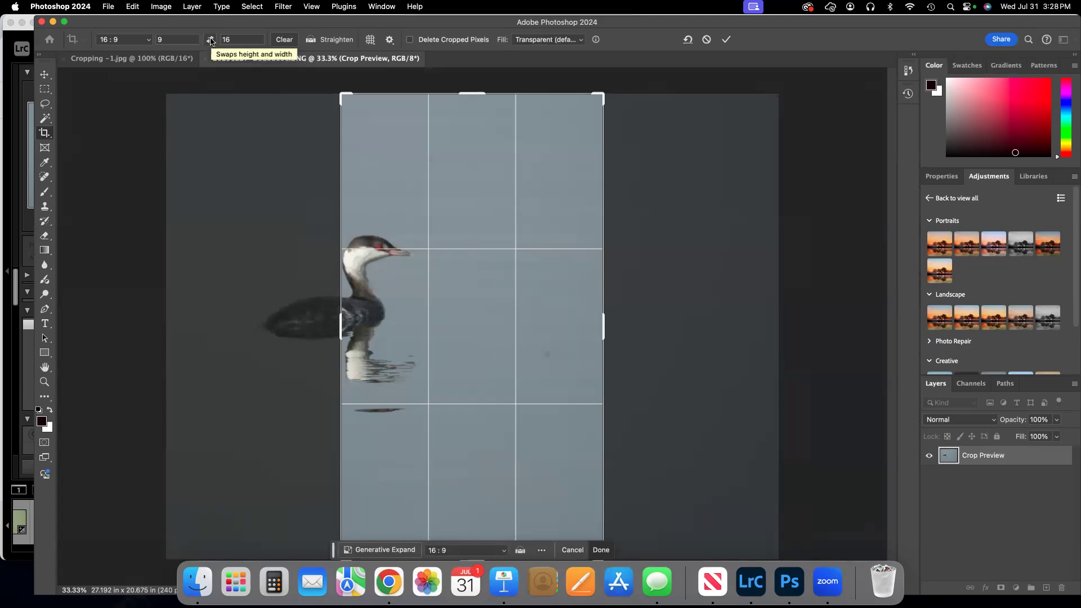
pyautogui.moveTo(529, 286); pyautogui.dragTo(648, 289)
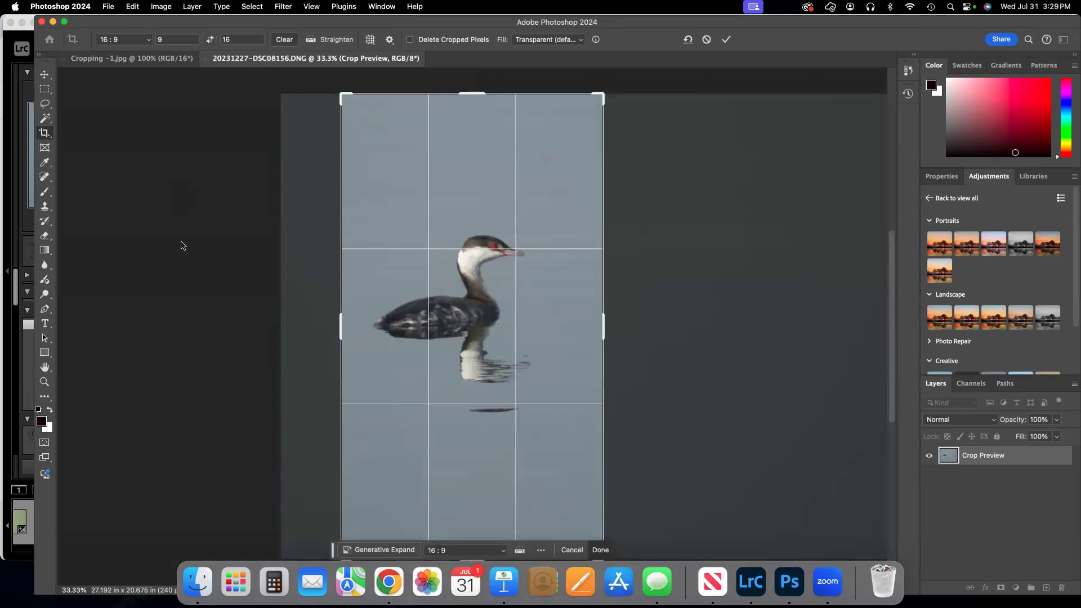
# Change the crop to the 8.5 x 11 in 300 ppi preset size.
pyautogui.click(150, 40)
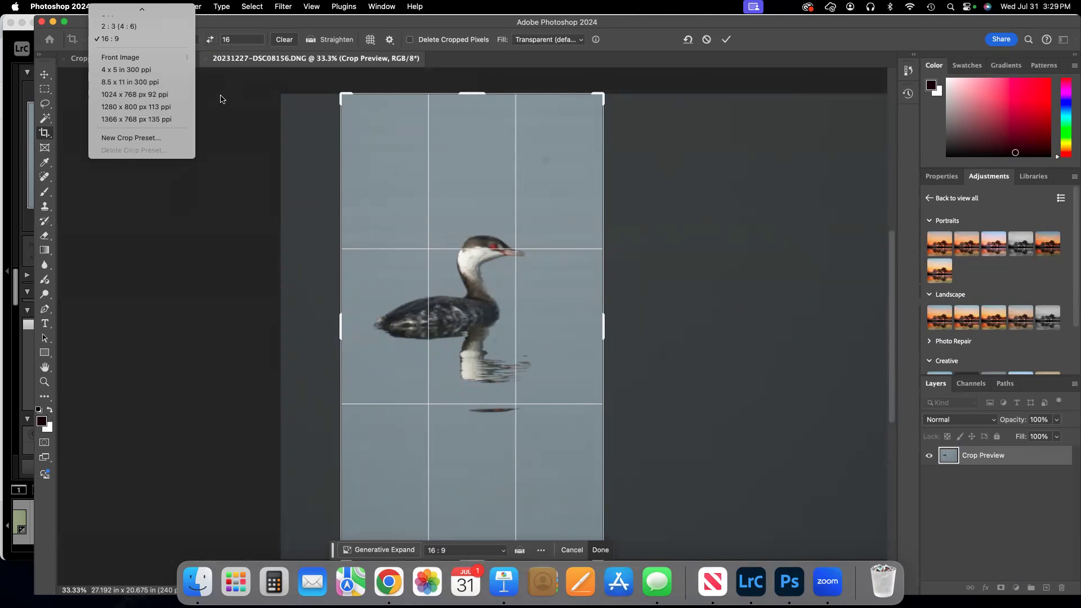
pyautogui.click(146, 82)
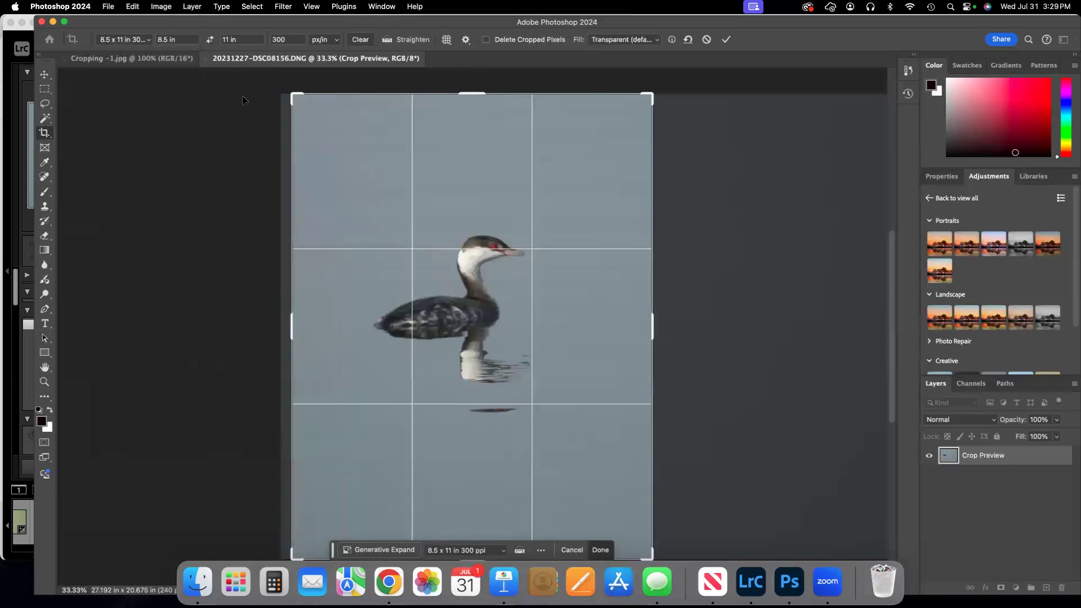
pyautogui.click(291, 40)
# Switch the crop setting to W x H x Resolution and set the width to 14 in, keeping 11 in height and 300 px/in.
pyautogui.click(150, 41)
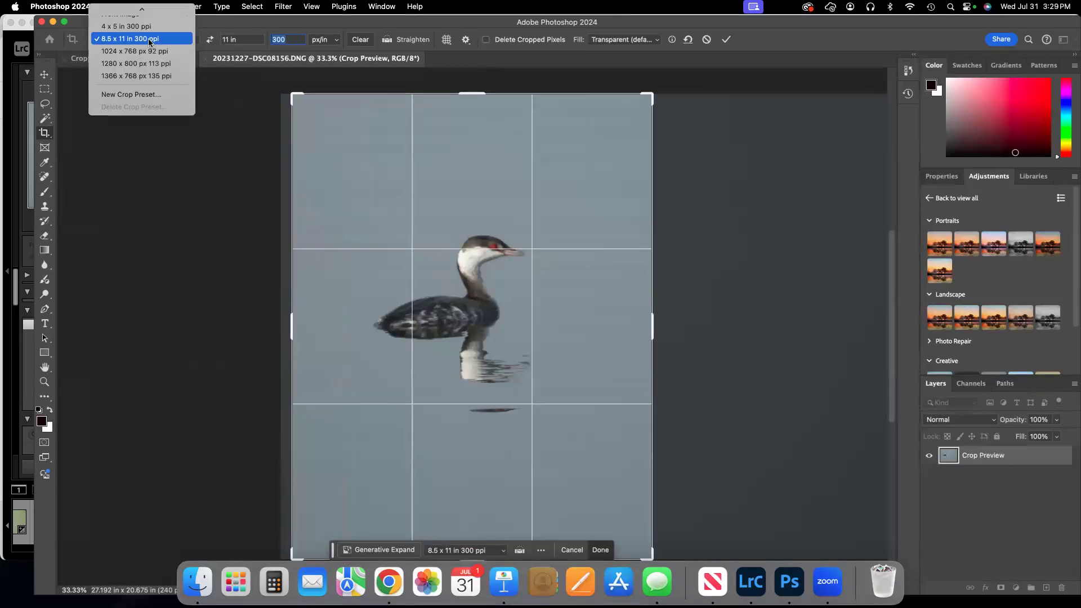
pyautogui.scroll(3, 150, 42)
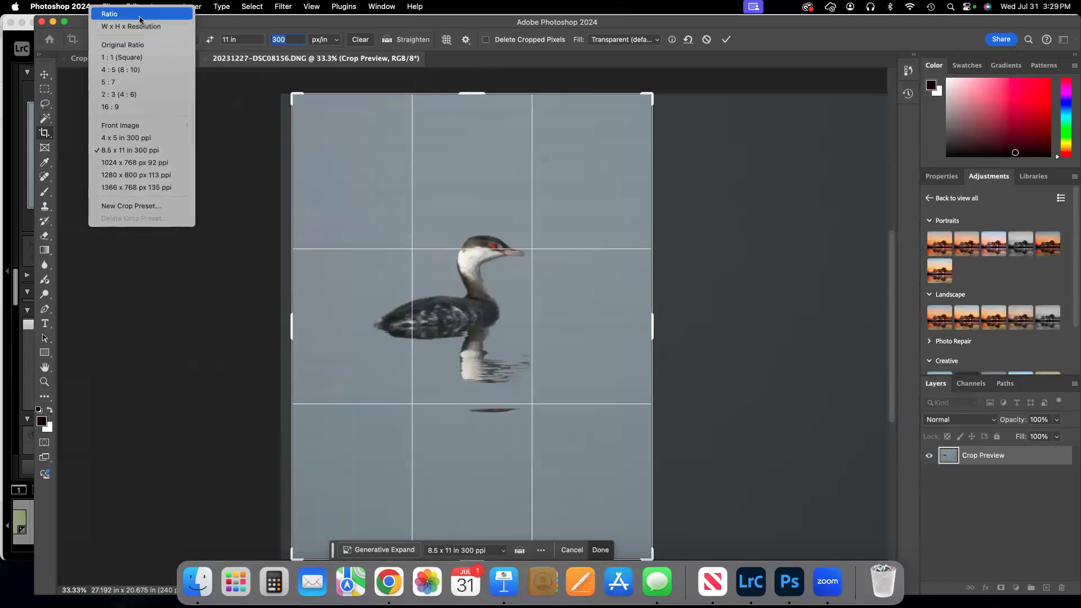
pyautogui.click(146, 27)
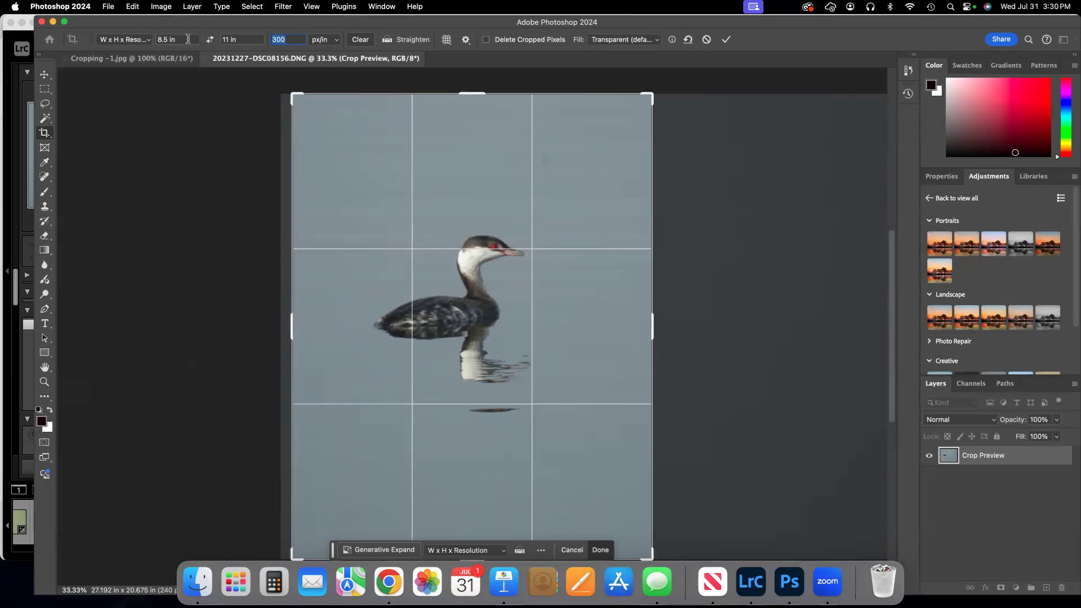
pyautogui.click(188, 39)
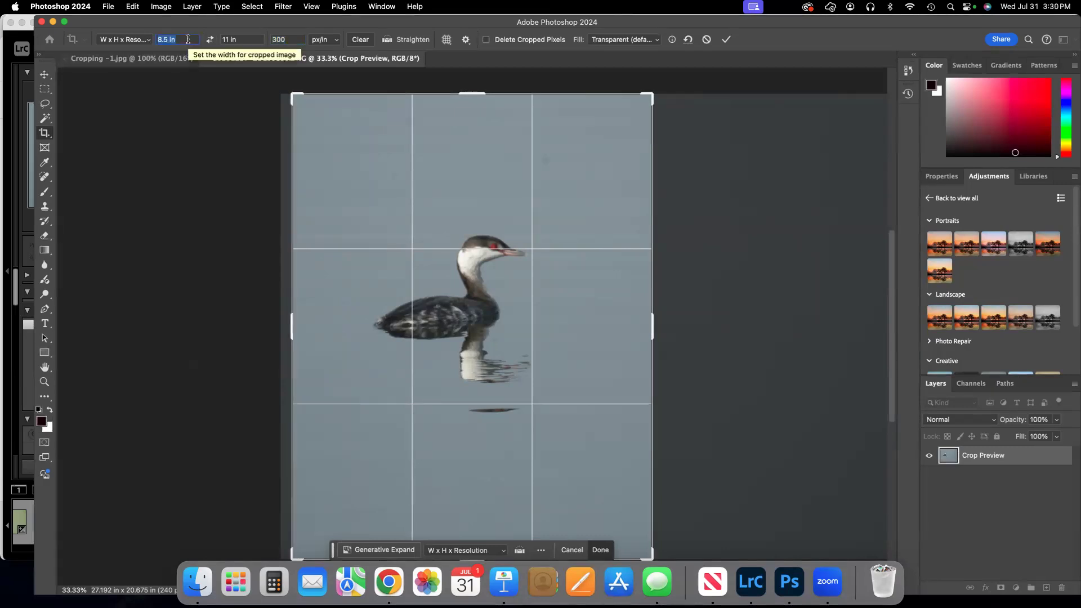
pyautogui.write('14')
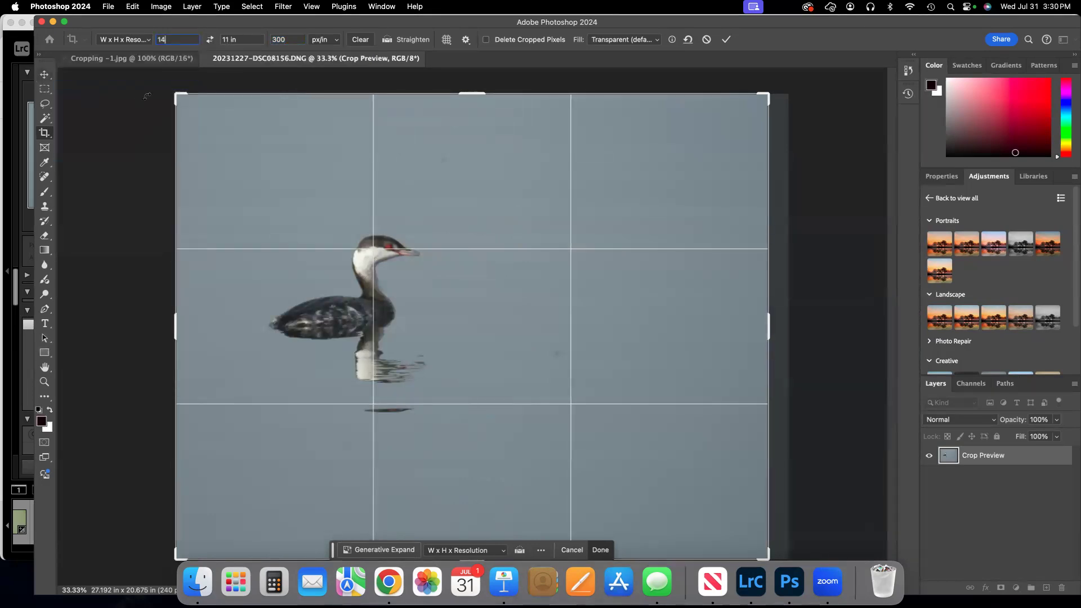
# Save the current crop size as a new preset named 14 x 11 in 300 ppi and check it in the preset list.
pyautogui.click(148, 41)
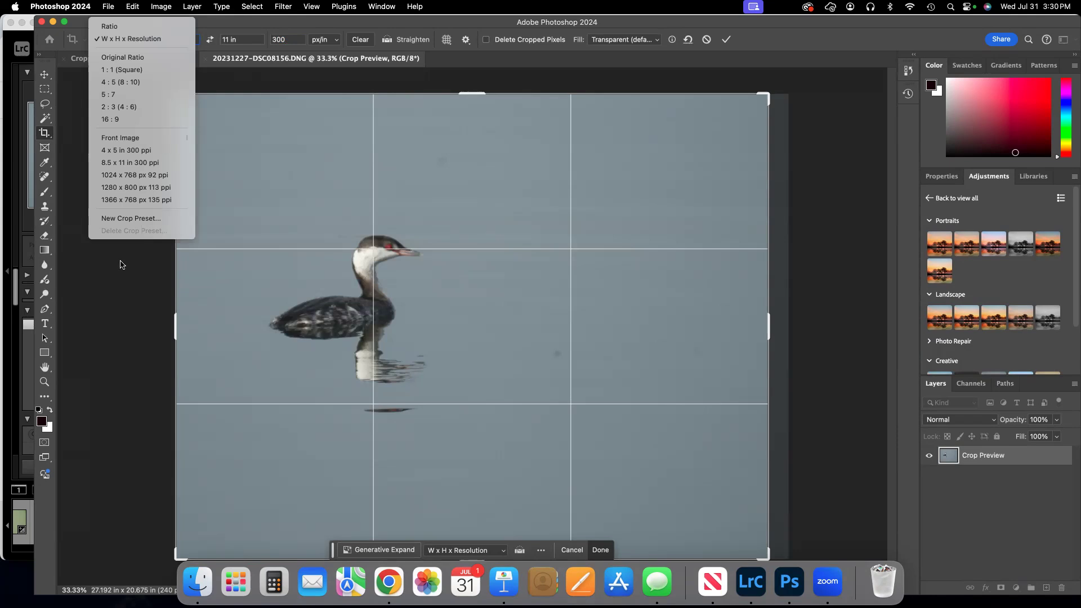
pyautogui.click(127, 220)
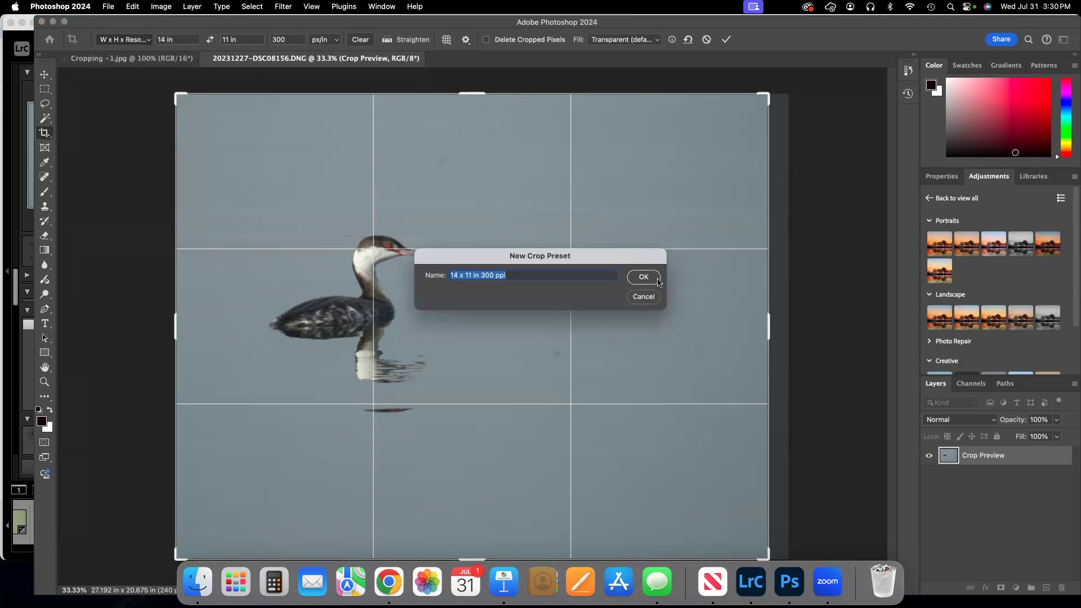
pyautogui.click(643, 278)
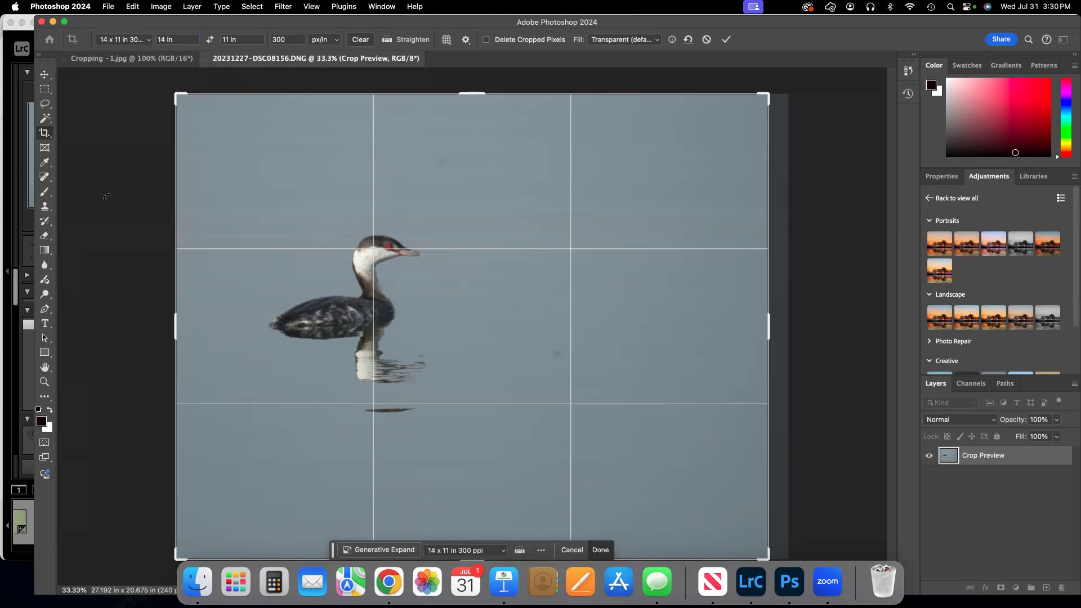
pyautogui.click(150, 42)
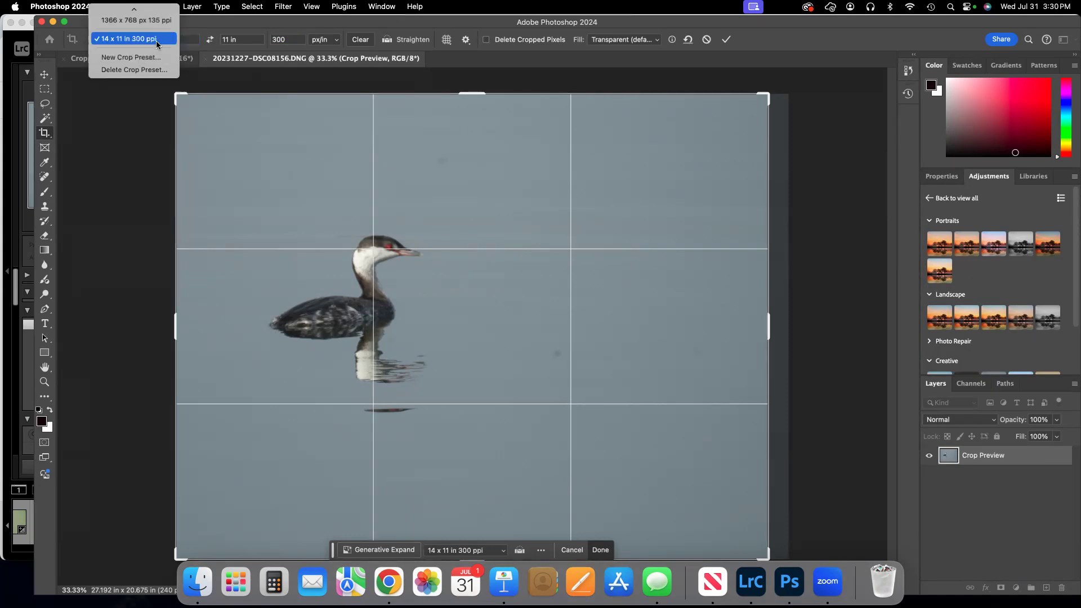
pyautogui.scroll(5, 158, 45)
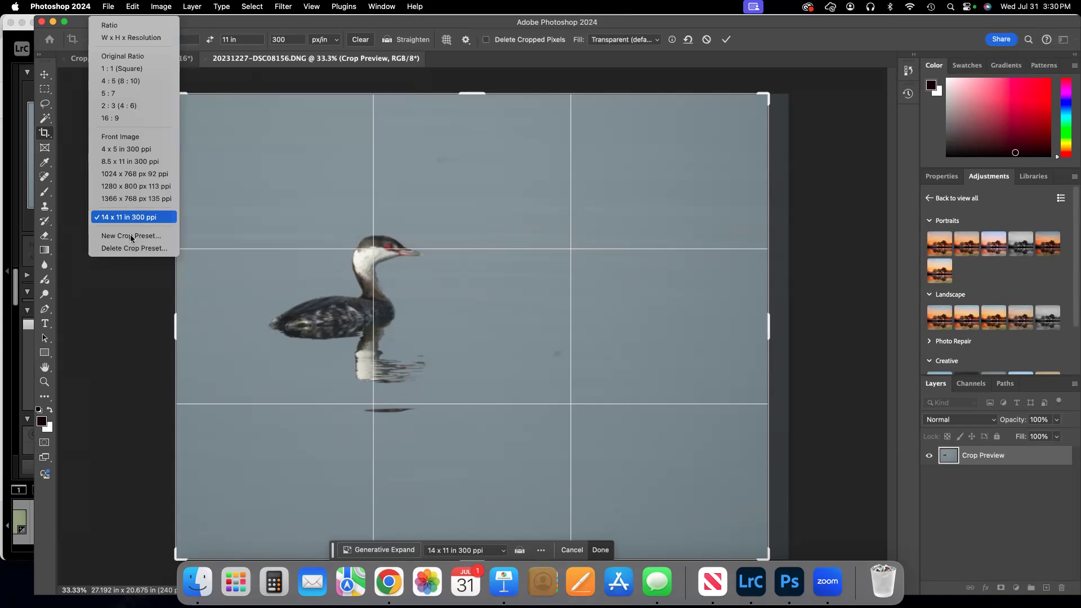
pyautogui.click(109, 349)
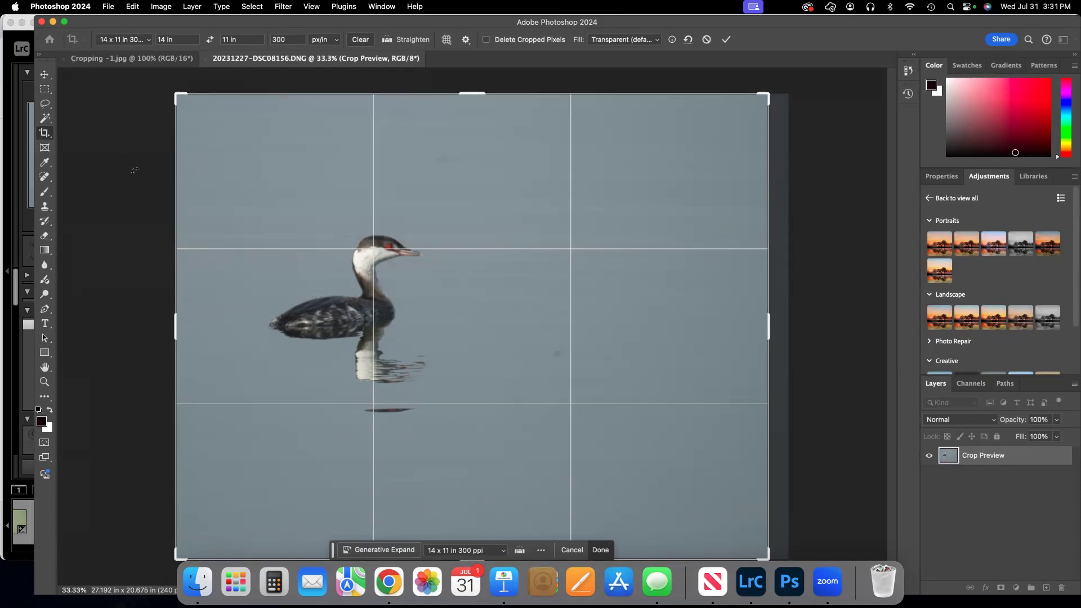
# Return the crop setting to W x H x Resolution and swap the dimensions to an 11 x 14 in vertical frame.
pyautogui.click(150, 43)
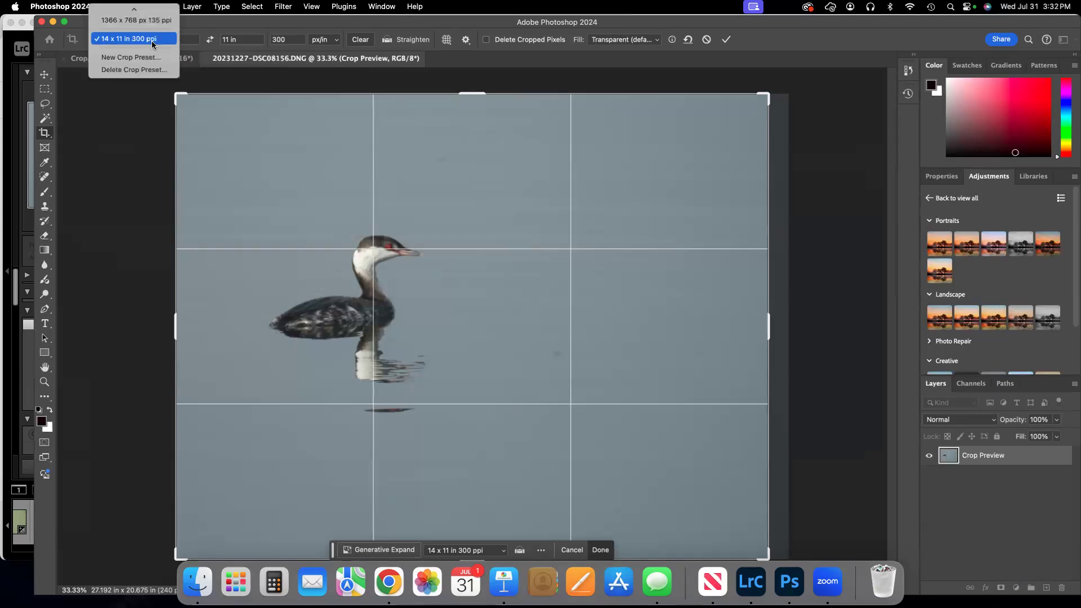
pyautogui.scroll(3, 151, 40)
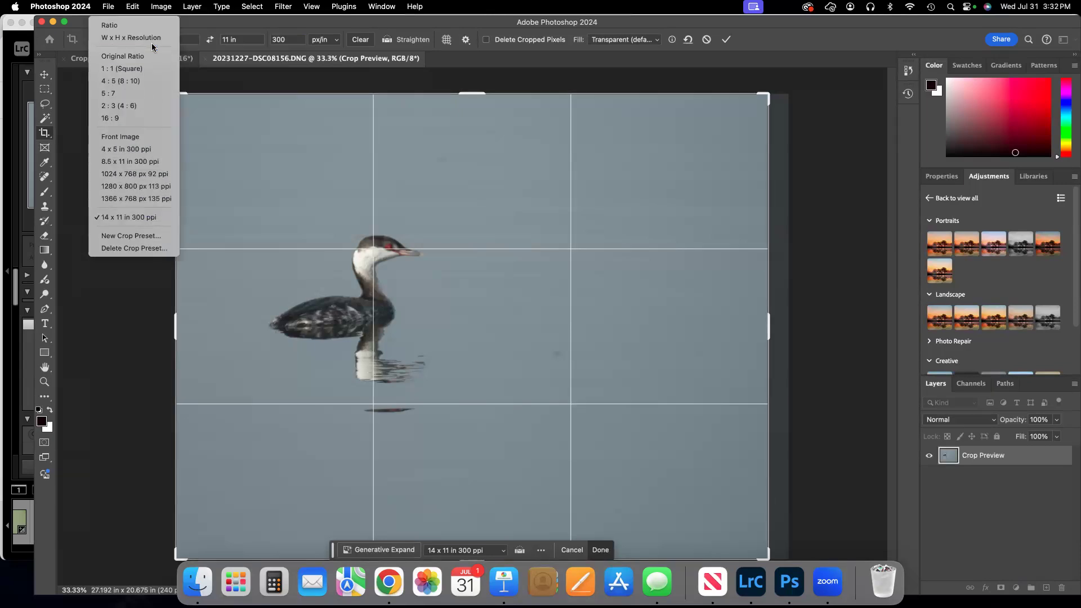
pyautogui.click(146, 38)
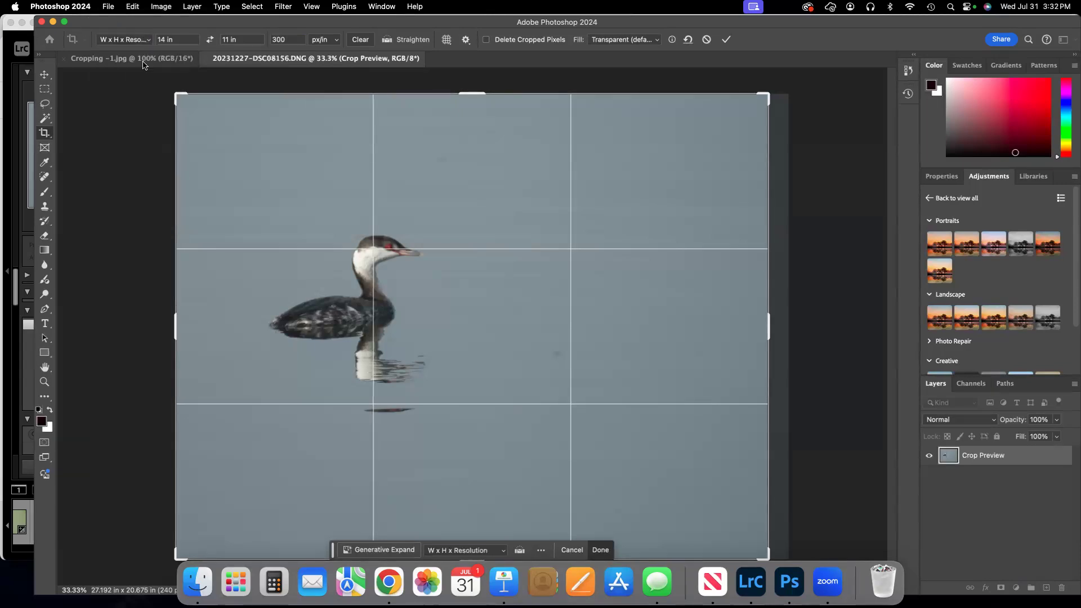
pyautogui.click(210, 40)
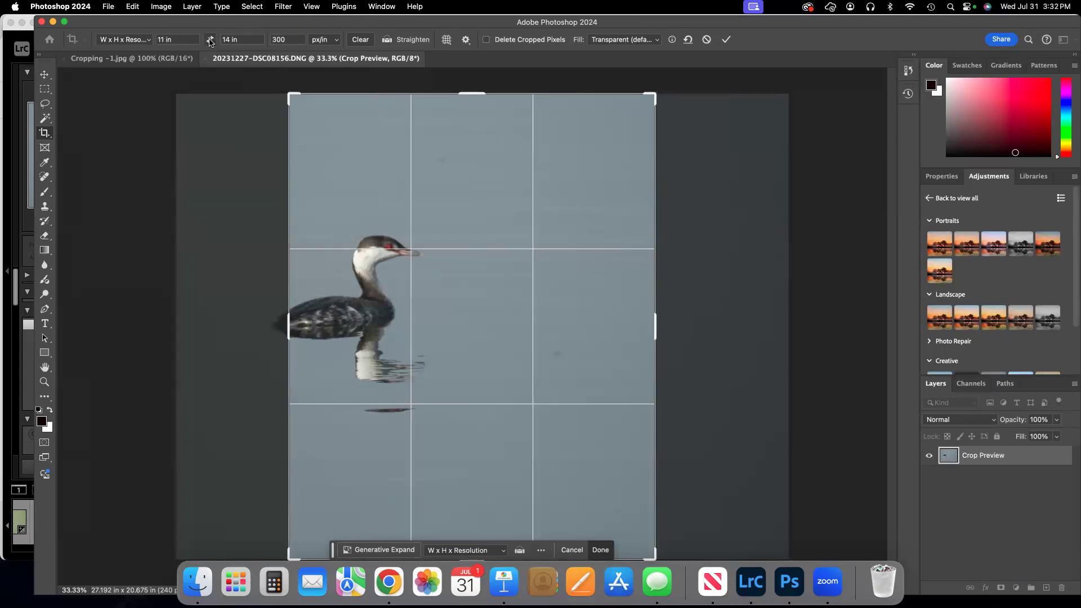
# Switch the crop setting back to Ratio and choose the 2:3 (4:6) proportion.
pyautogui.click(151, 40)
pyautogui.click(149, 27)
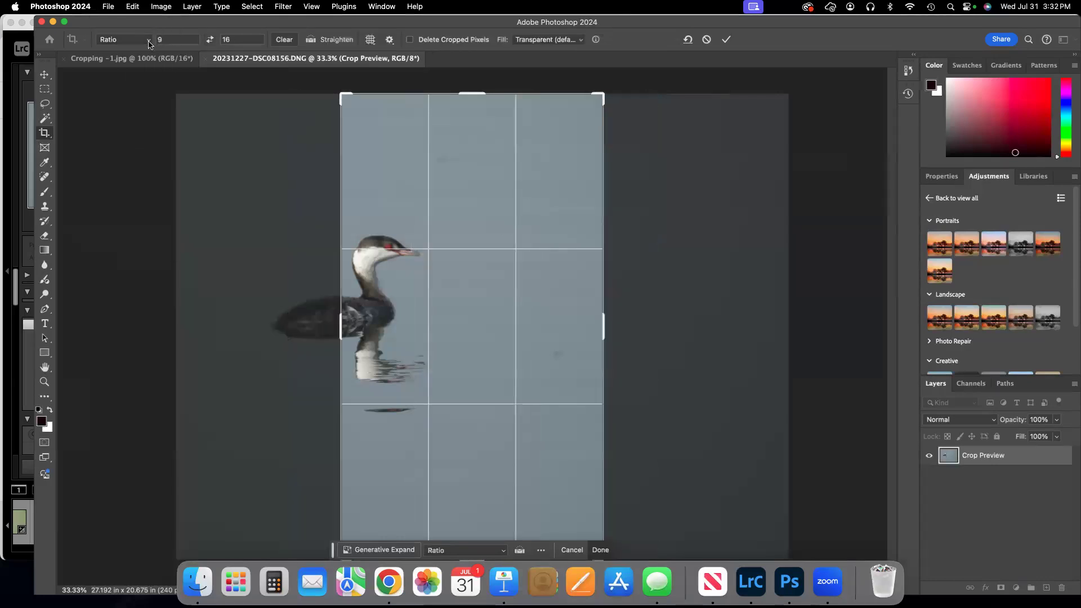
pyautogui.click(149, 42)
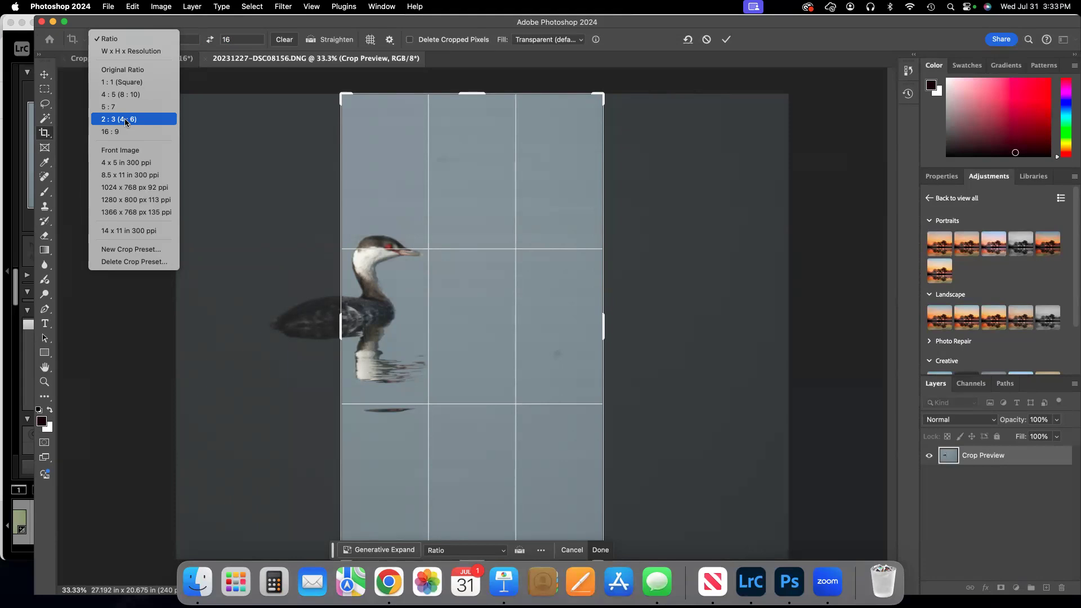
pyautogui.click(125, 119)
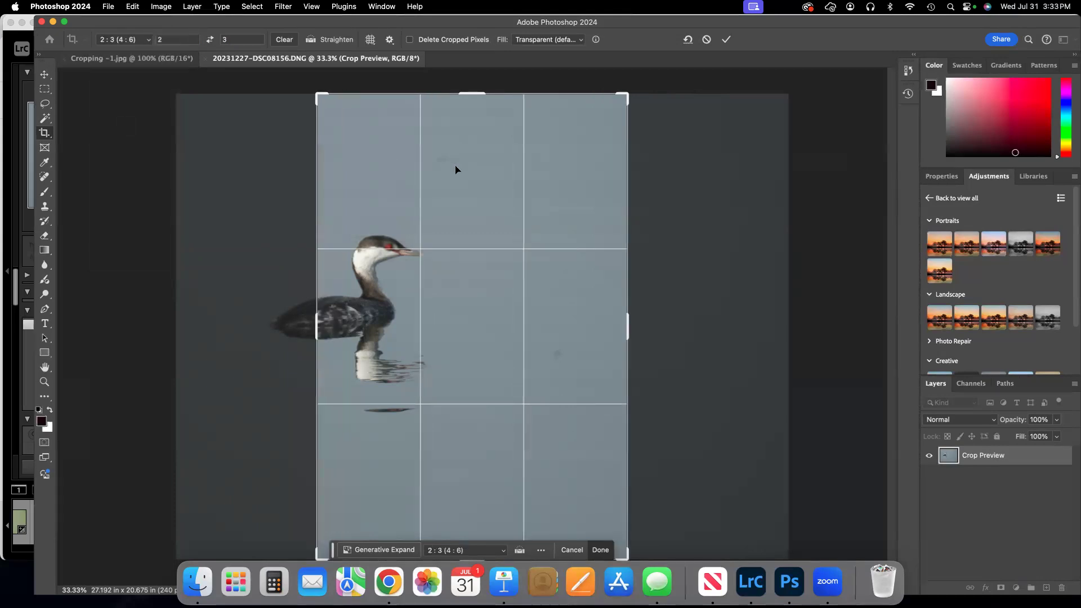
pyautogui.click(472, 171)
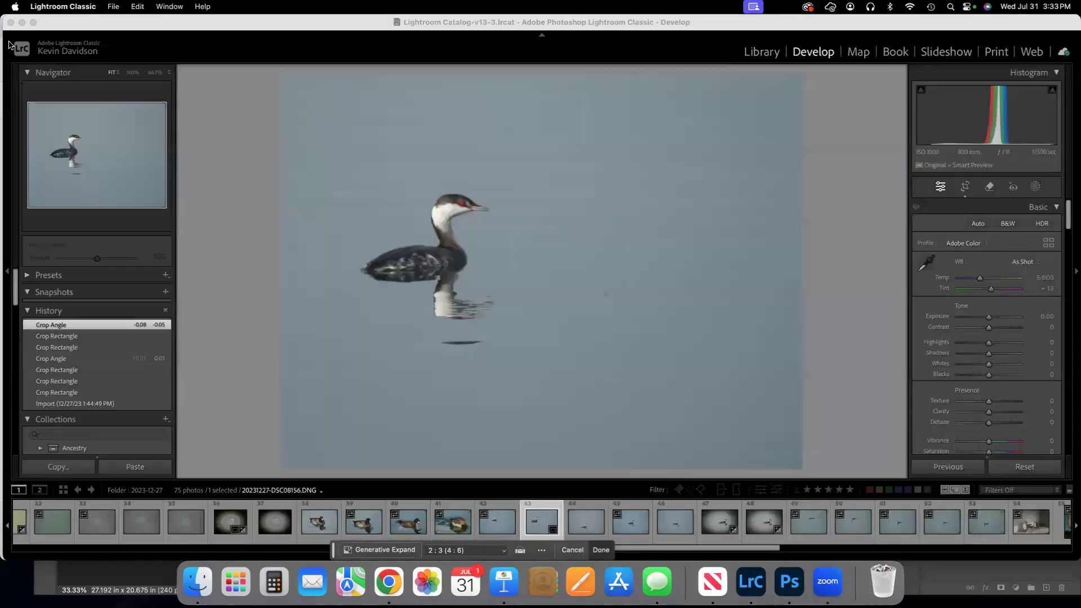
# Switch to Lightroom Classic, start cropping the bird photo, and enter a custom aspect ratio of 12 x 18.
pyautogui.click(7, 44)
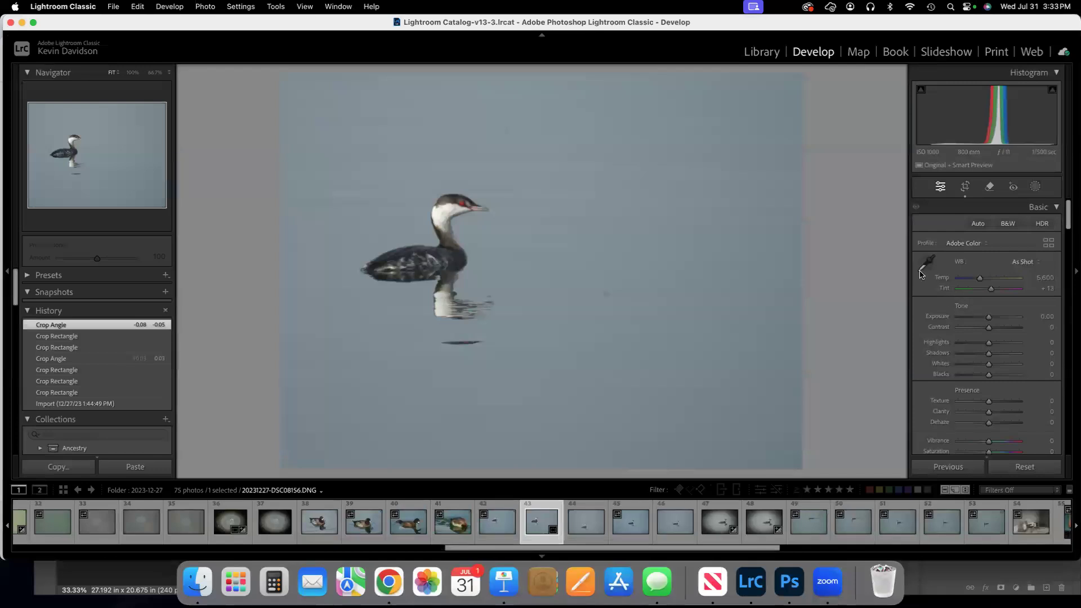
pyautogui.click(965, 187)
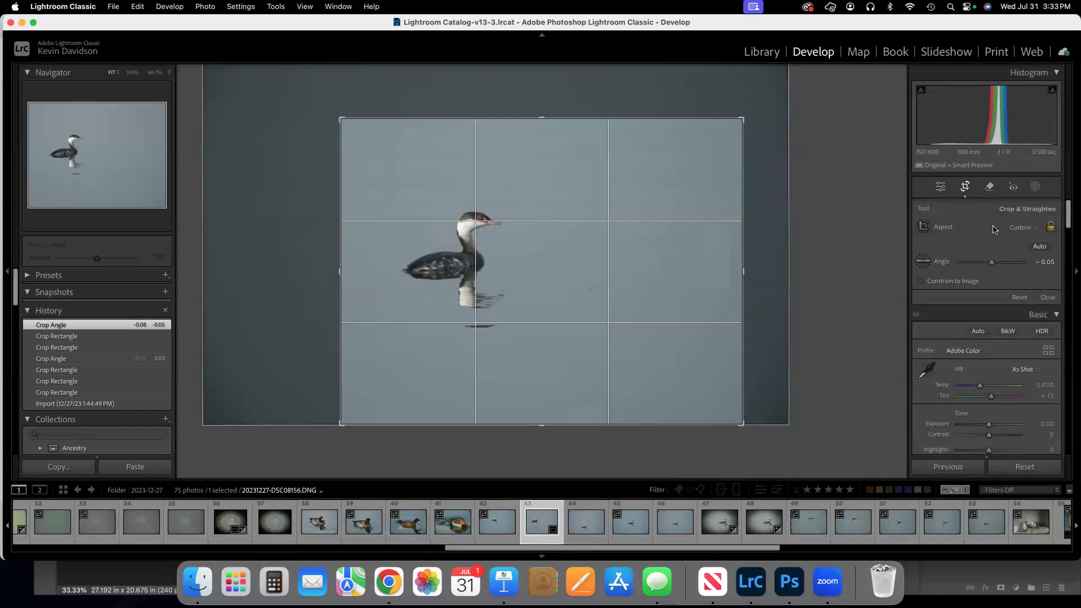
pyautogui.click(1015, 228)
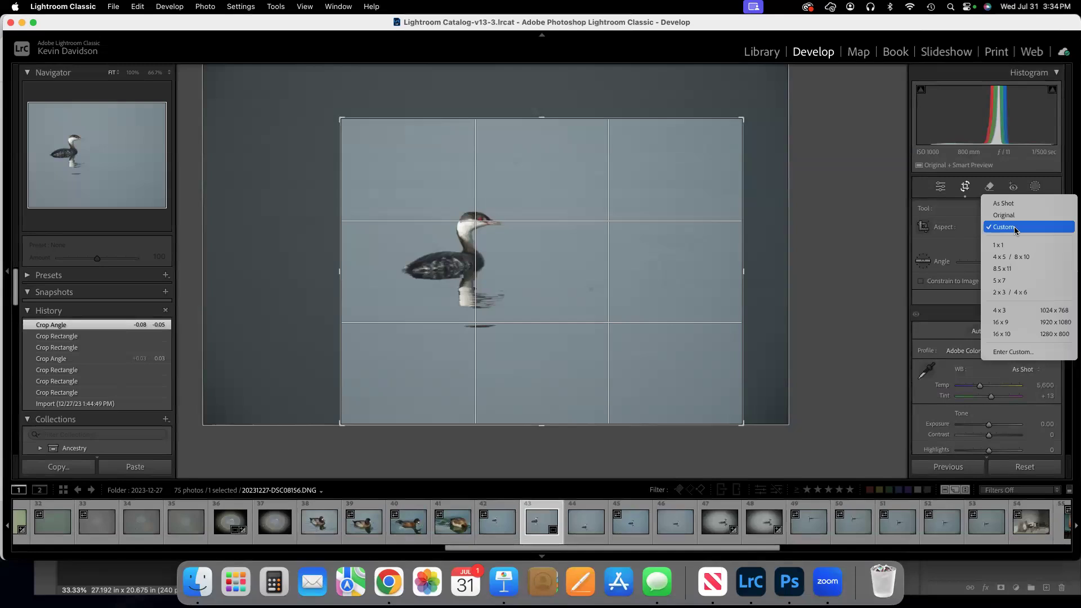
pyautogui.click(1020, 353)
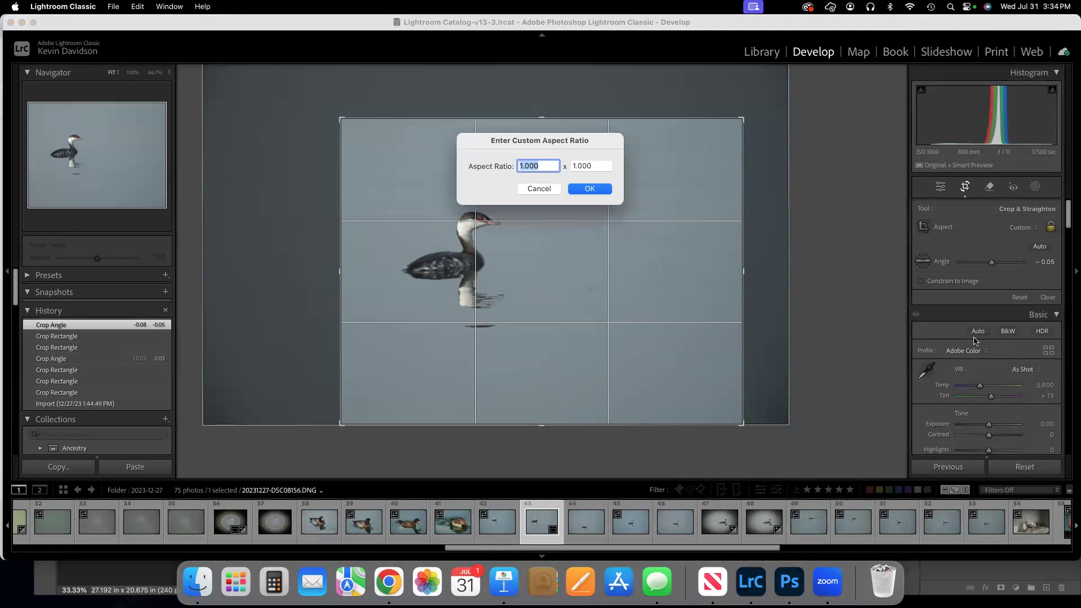
pyautogui.write('12')
pyautogui.click(594, 162)
pyautogui.write('18')
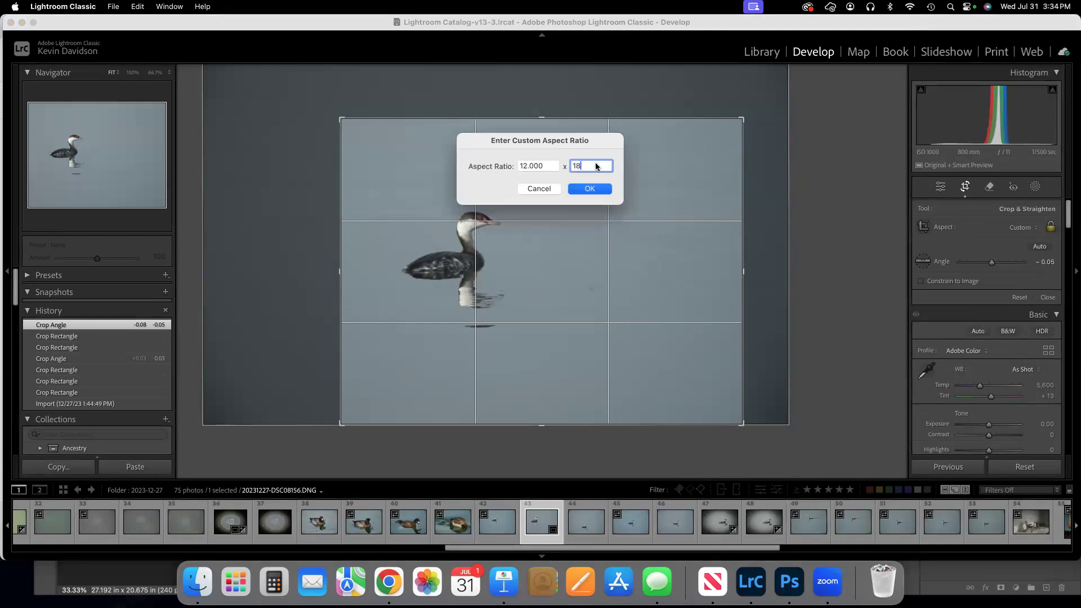
pyautogui.click(585, 190)
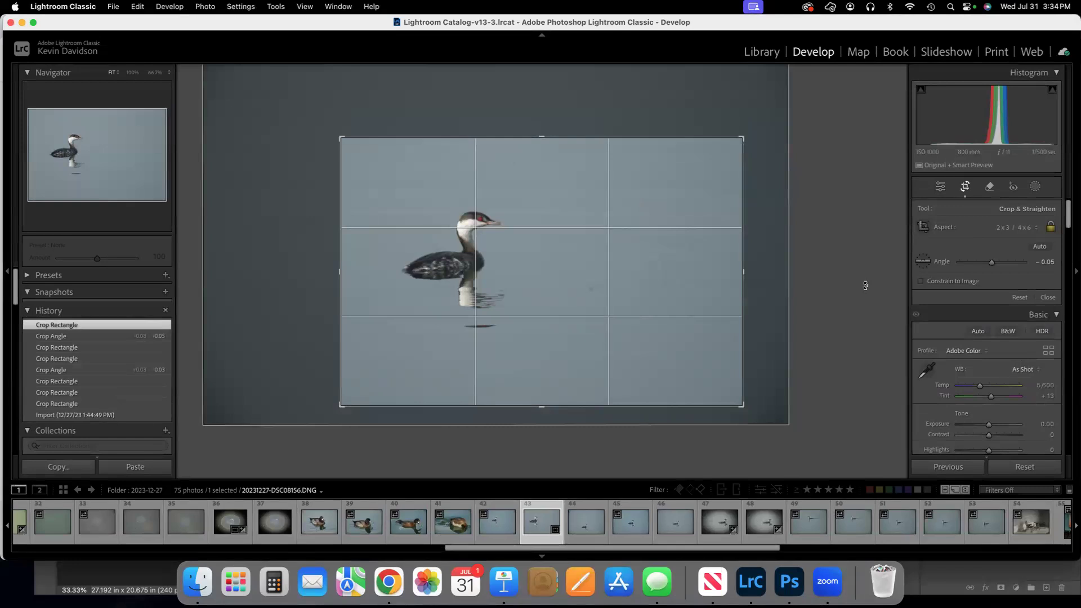
pyautogui.click(1038, 231)
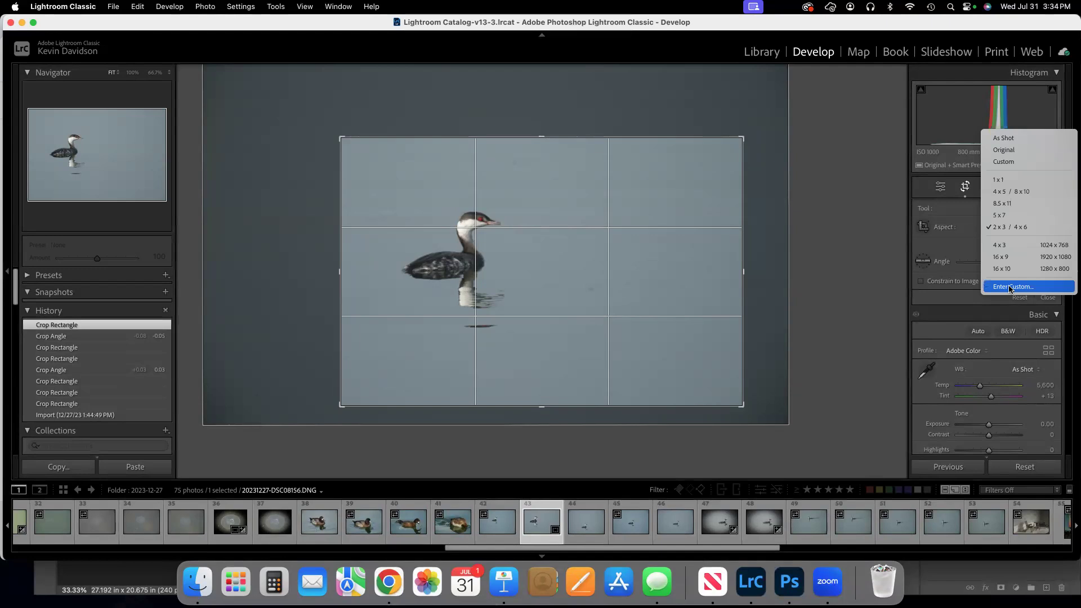
pyautogui.click(848, 186)
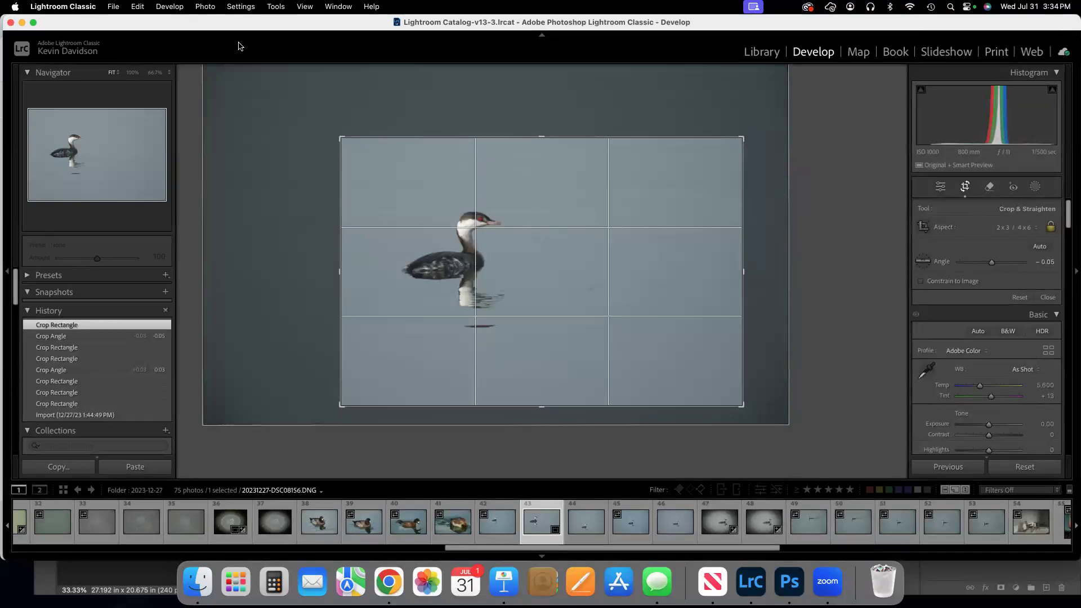
# Look through the commands offered for the bird photo in the Develop module and the Library module.
pyautogui.click(206, 6)
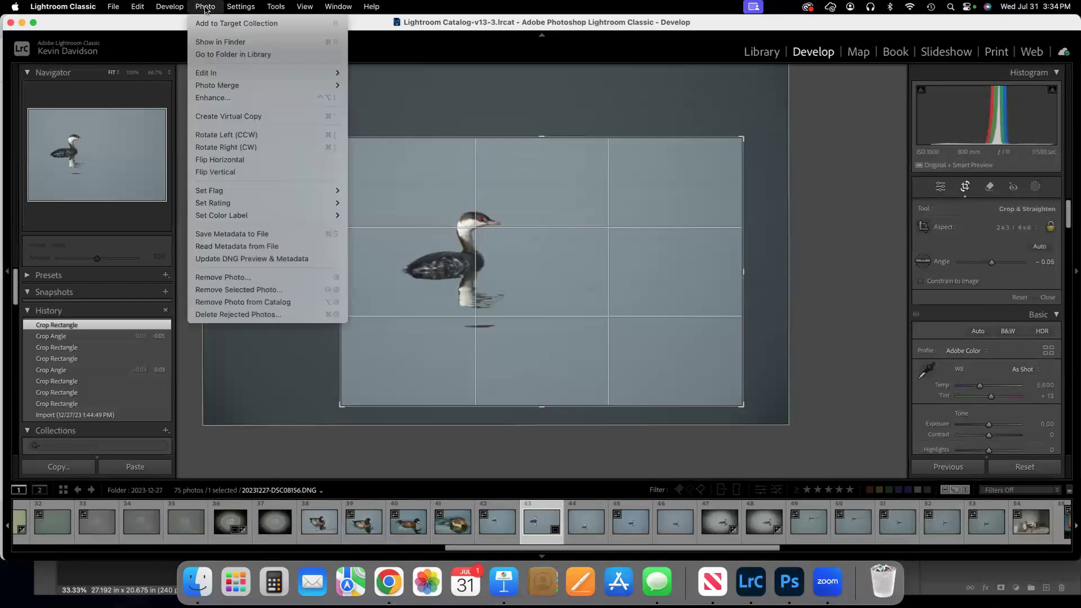
pyautogui.moveTo(278, 7)
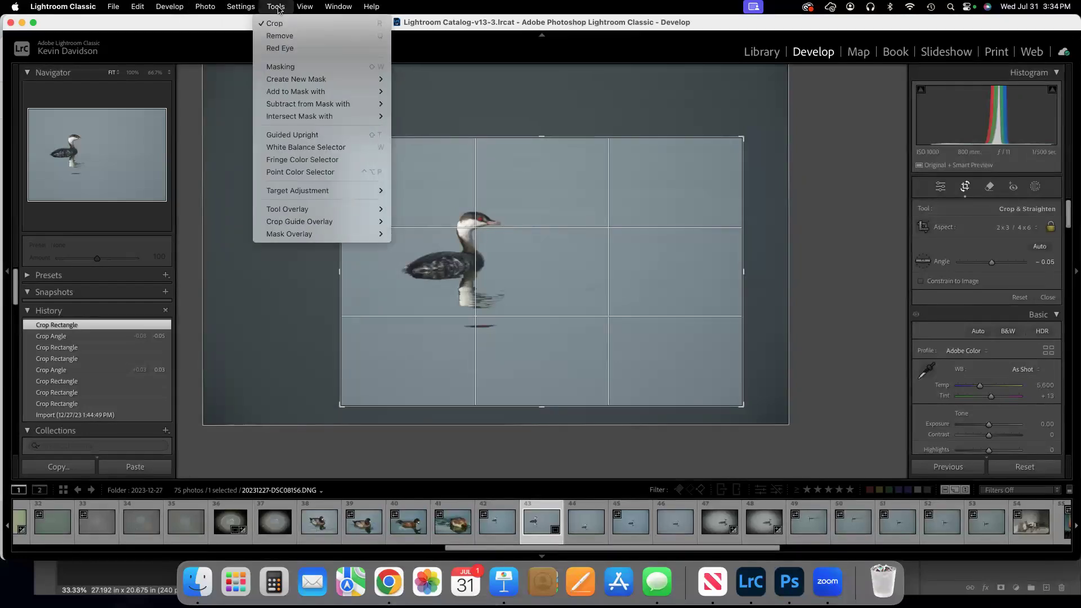
pyautogui.moveTo(204, 7)
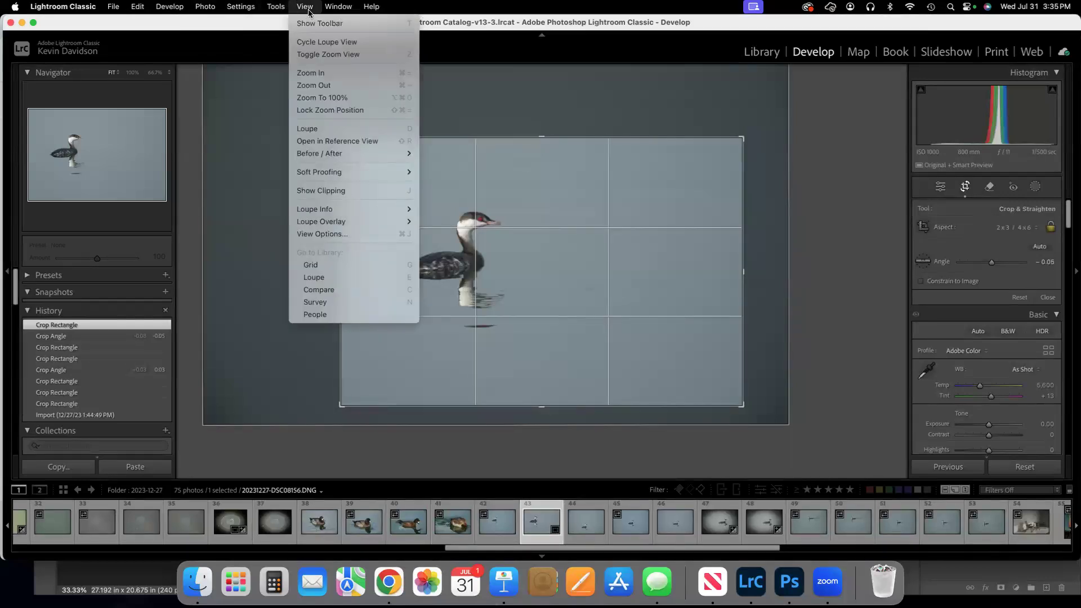
pyautogui.moveTo(139, 10)
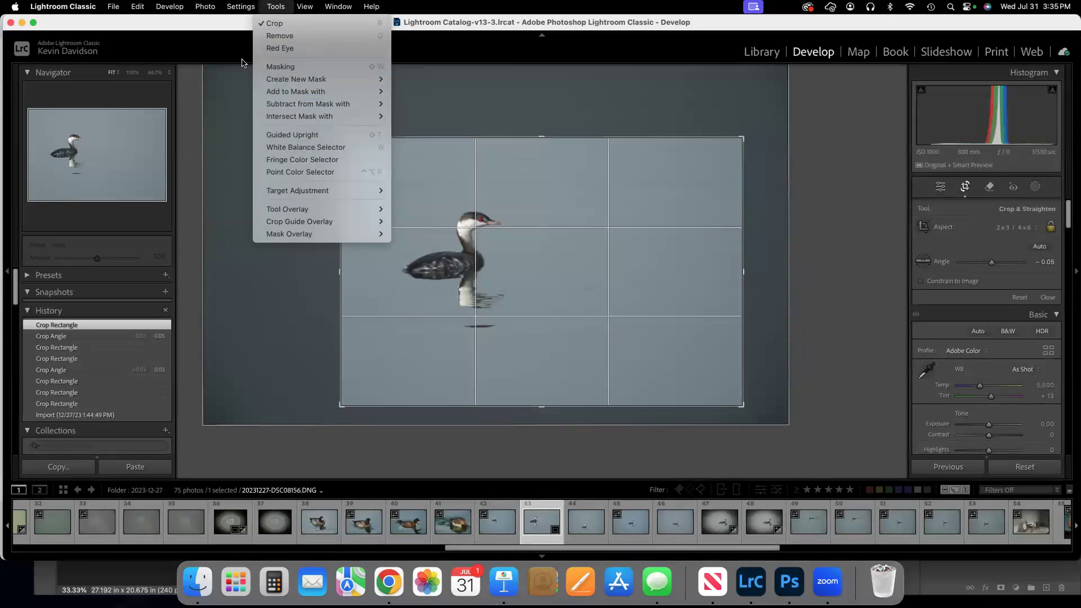
pyautogui.click(243, 87)
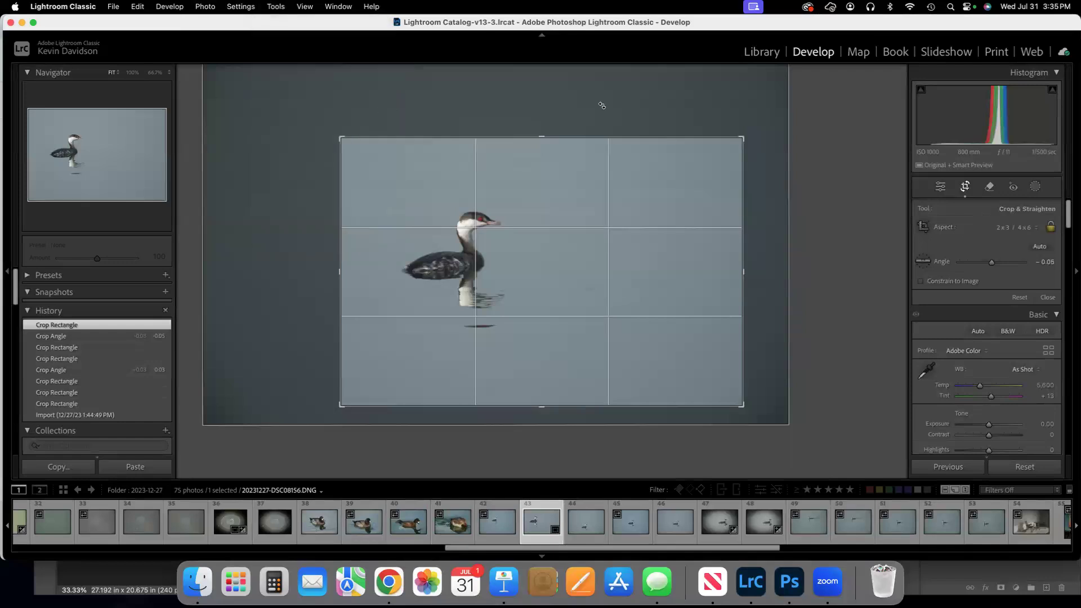
pyautogui.click(763, 53)
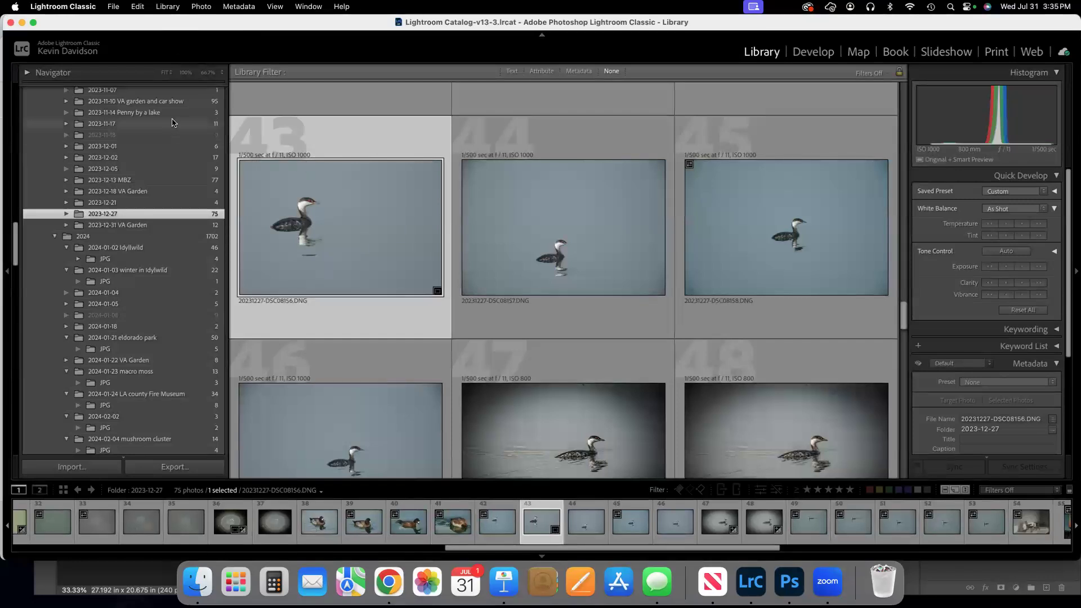
pyautogui.click(138, 7)
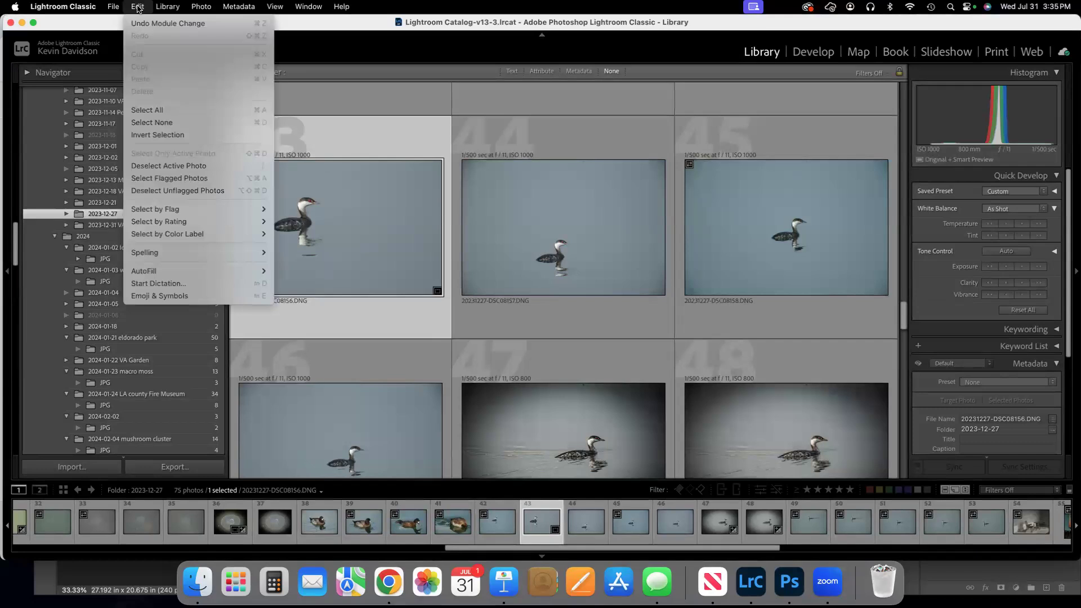
pyautogui.moveTo(166, 223)
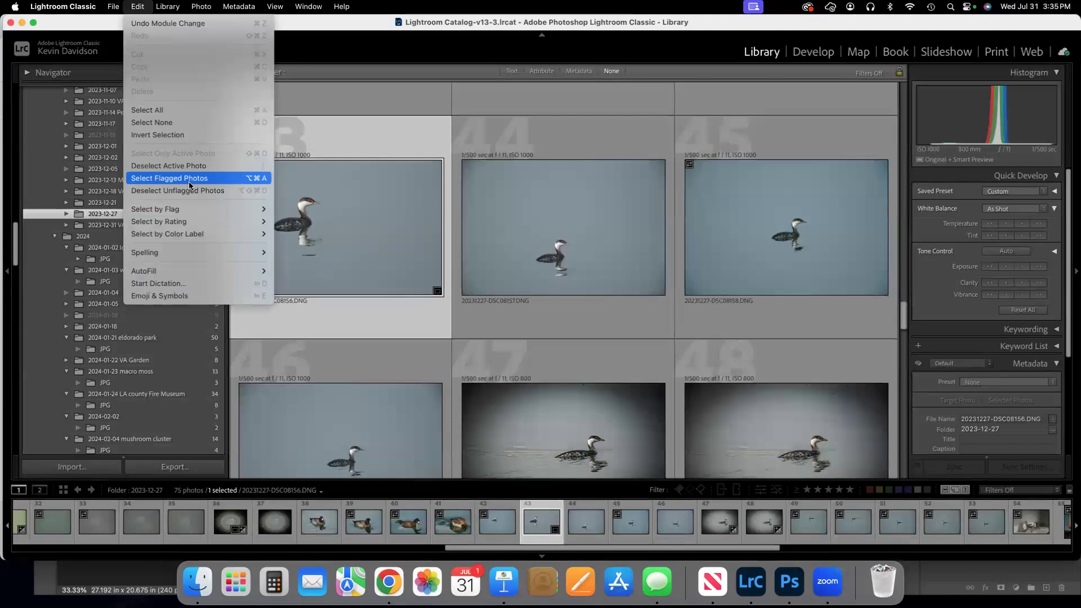
pyautogui.click(354, 141)
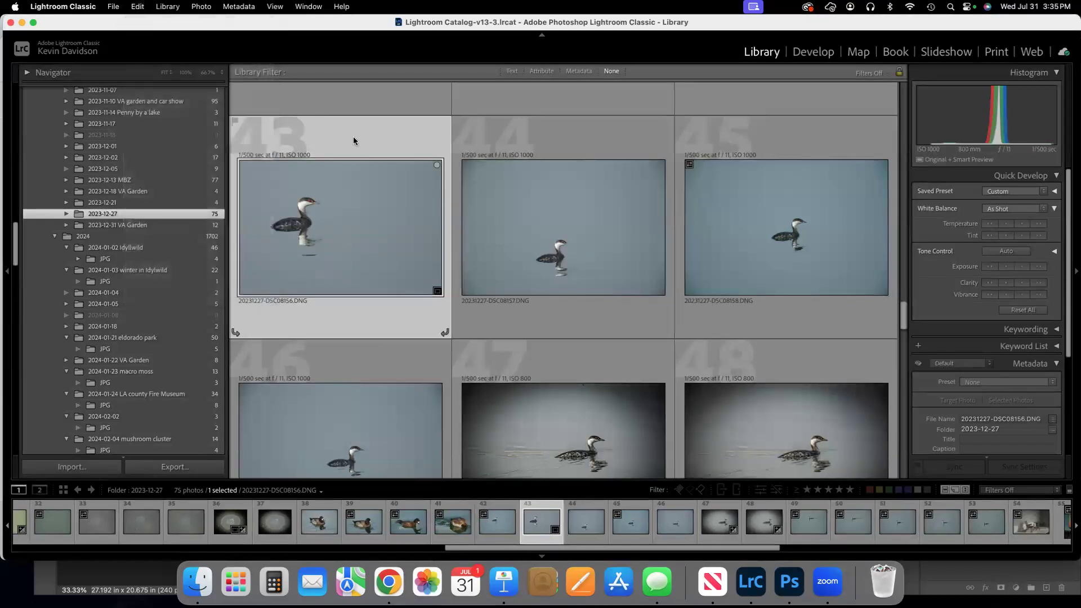
pyautogui.click(114, 8)
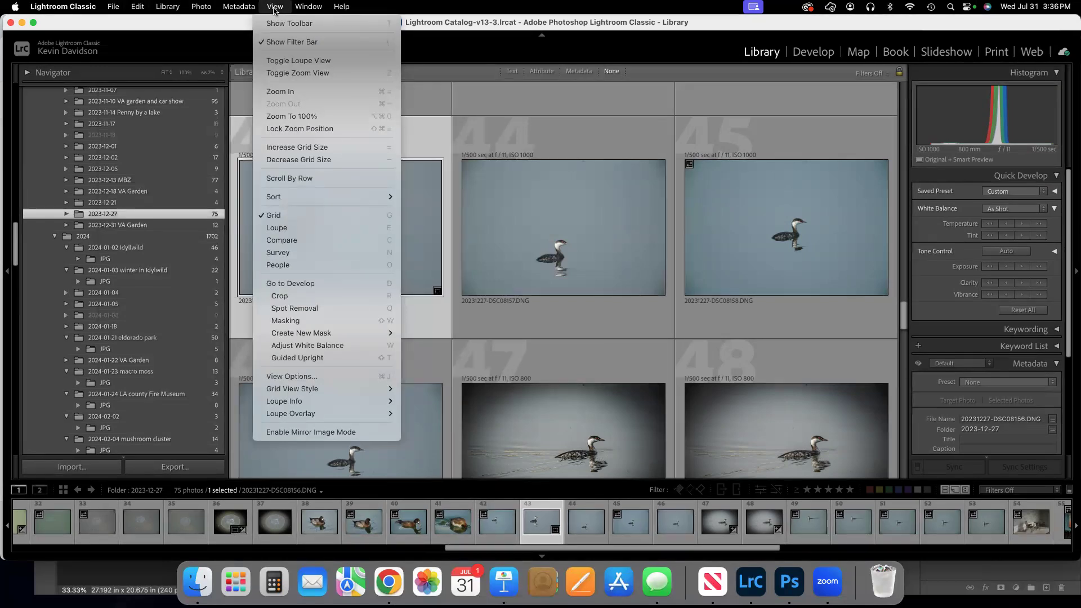
pyautogui.moveTo(239, 7)
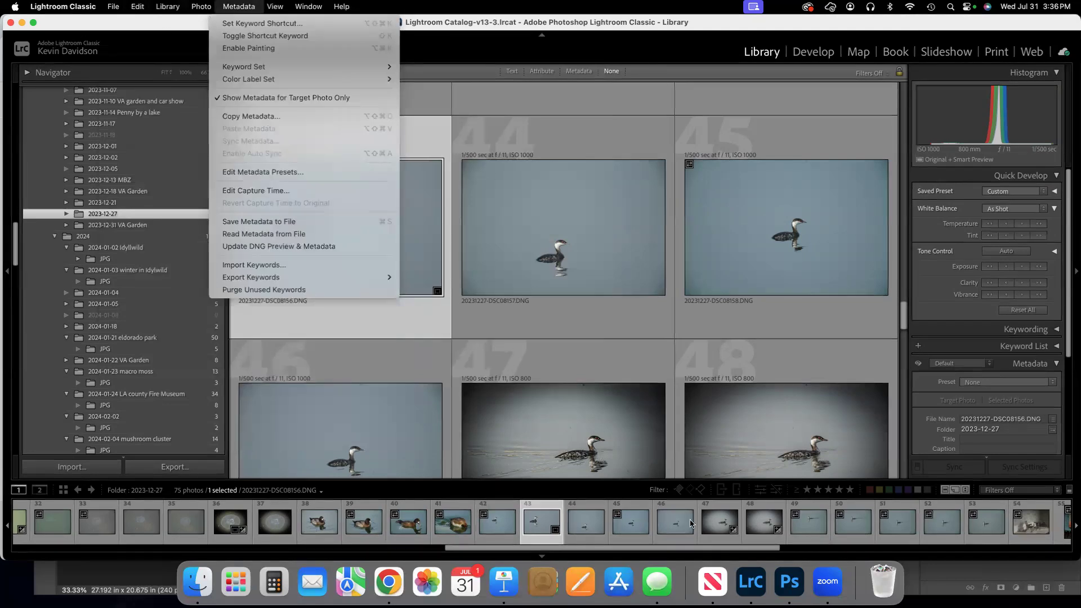
# Switch to Photoshop, apply the 2:3 crop to the bird photo, and open its Image Size settings.
pyautogui.click(789, 582)
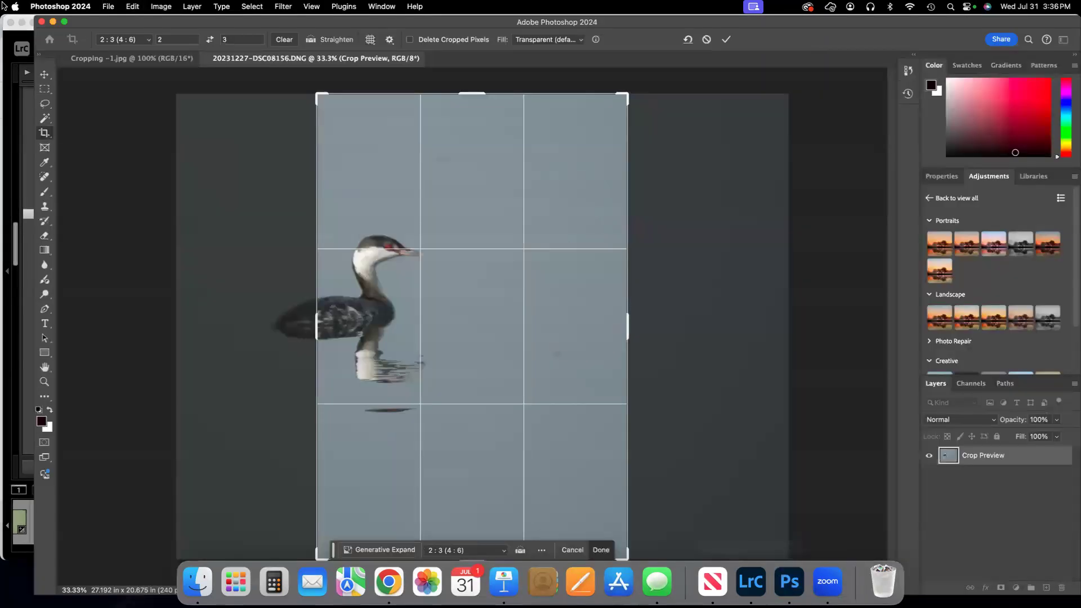
pyautogui.click(157, 8)
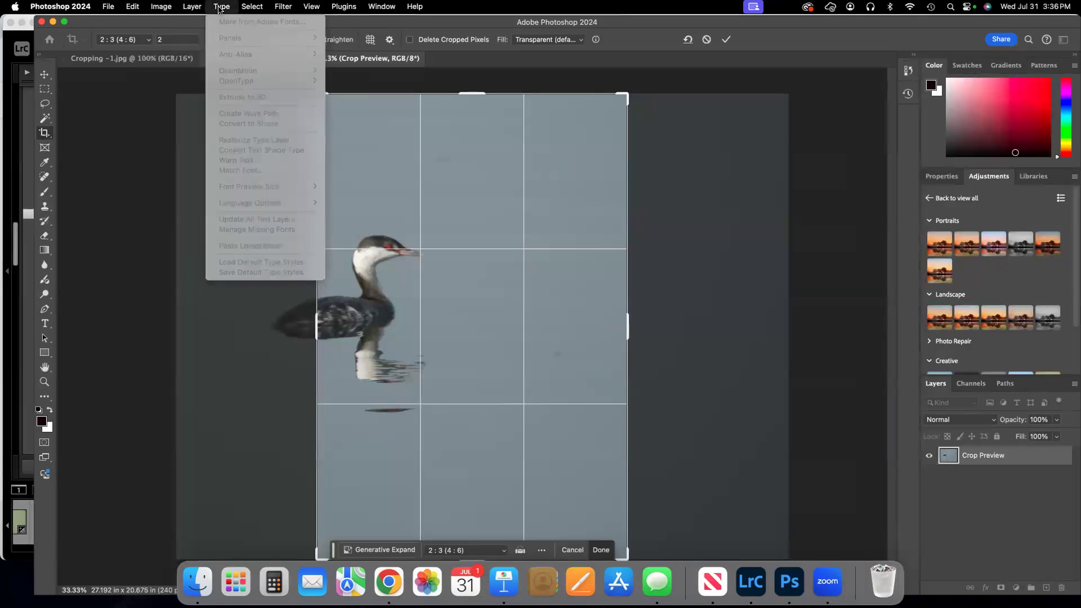
pyautogui.moveTo(254, 8)
pyautogui.moveTo(312, 7)
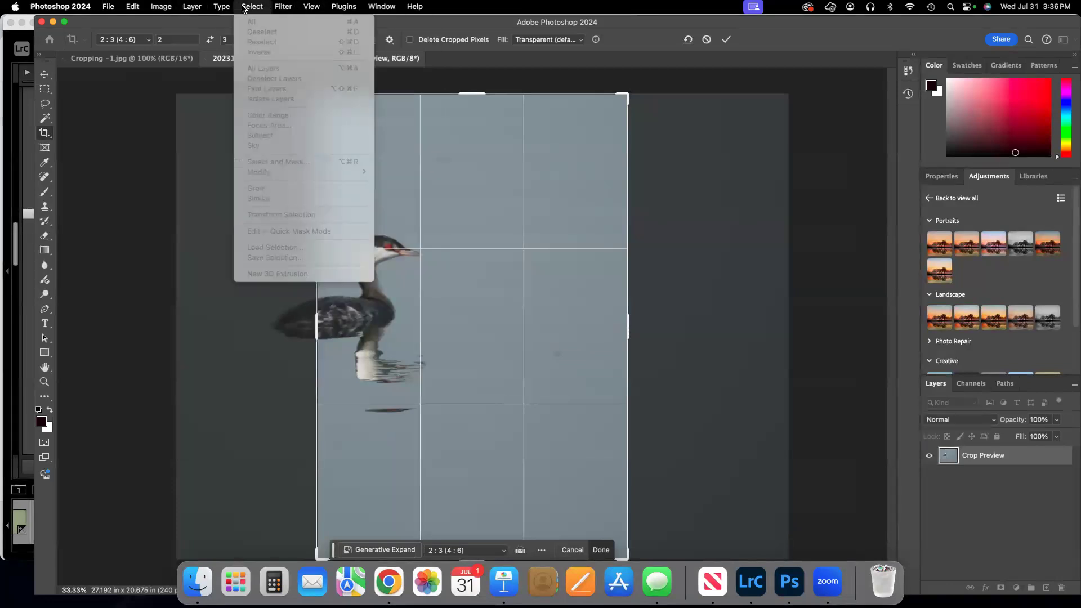
pyautogui.moveTo(165, 9)
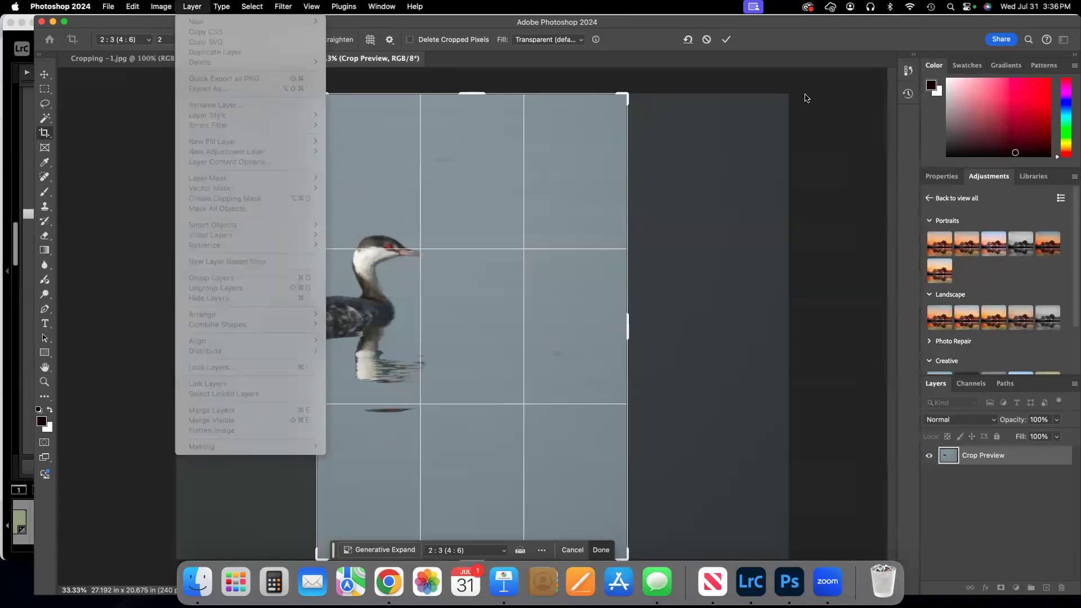
pyautogui.click(805, 98)
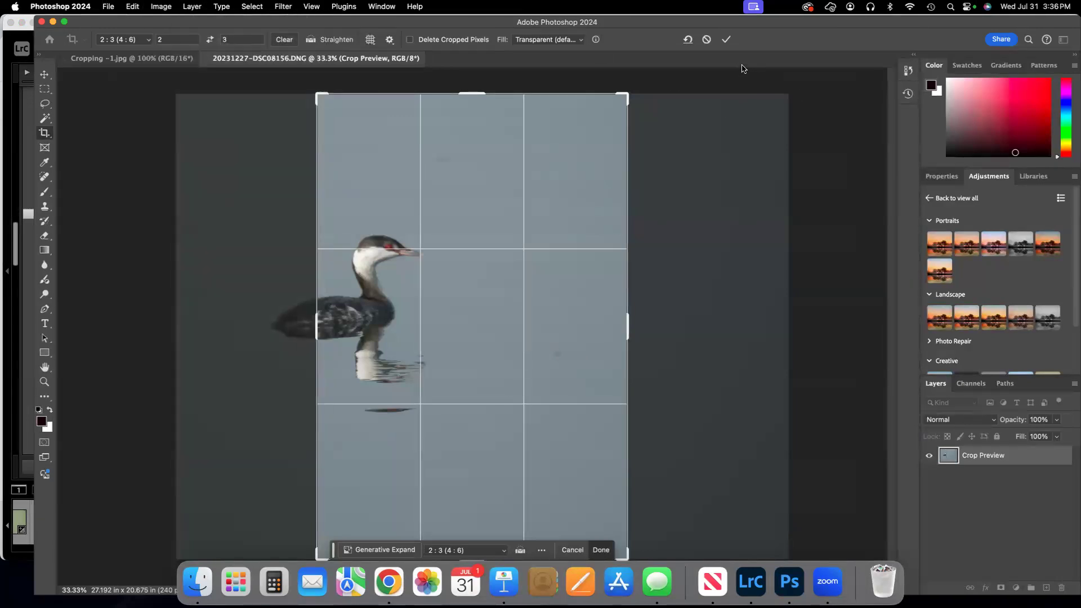
pyautogui.click(727, 40)
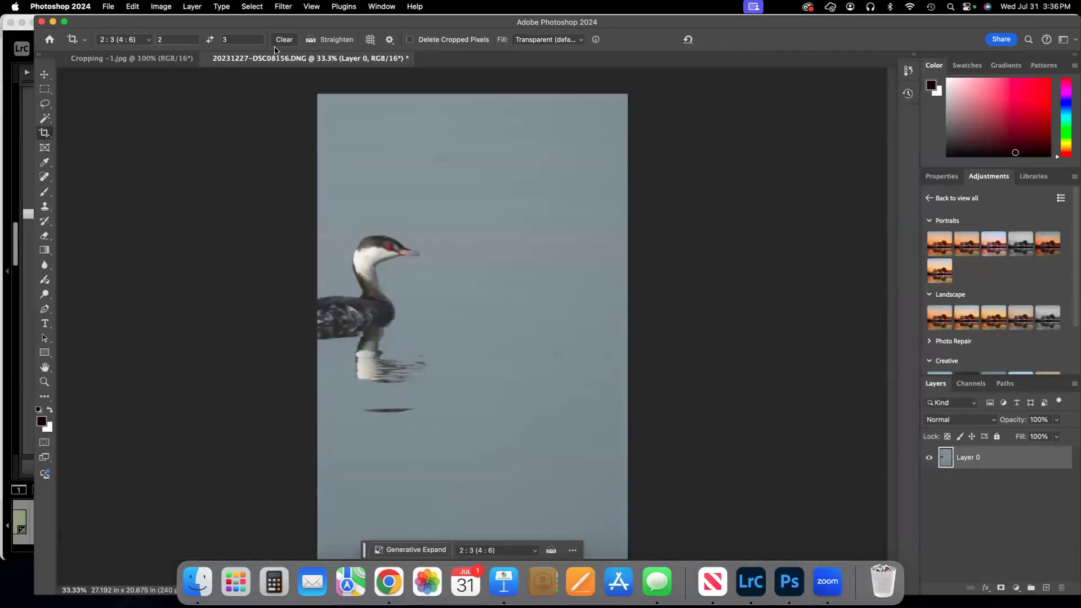
pyautogui.click(158, 8)
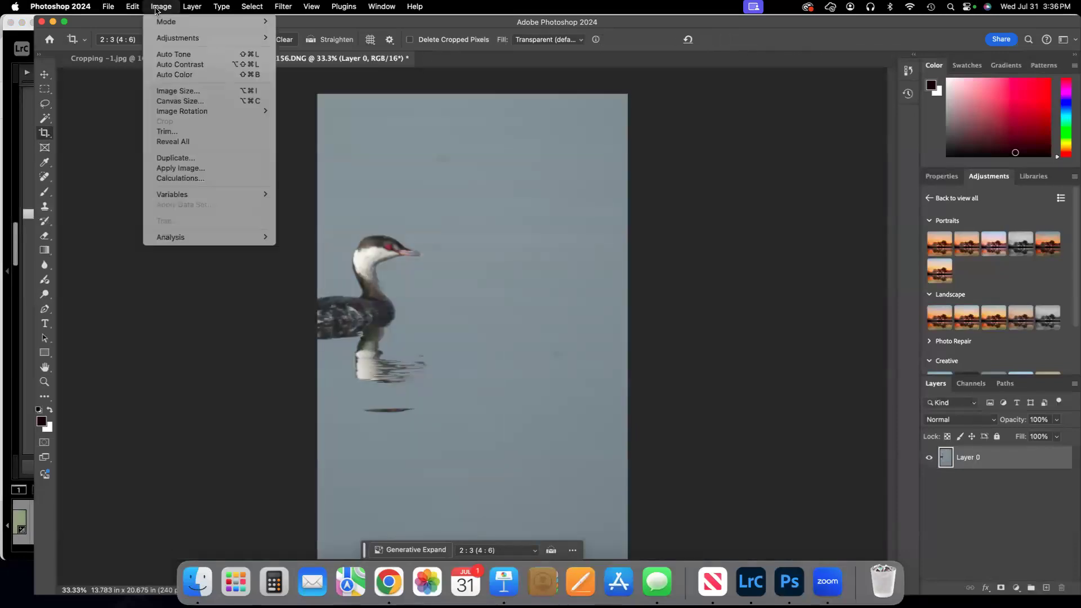
pyautogui.click(191, 93)
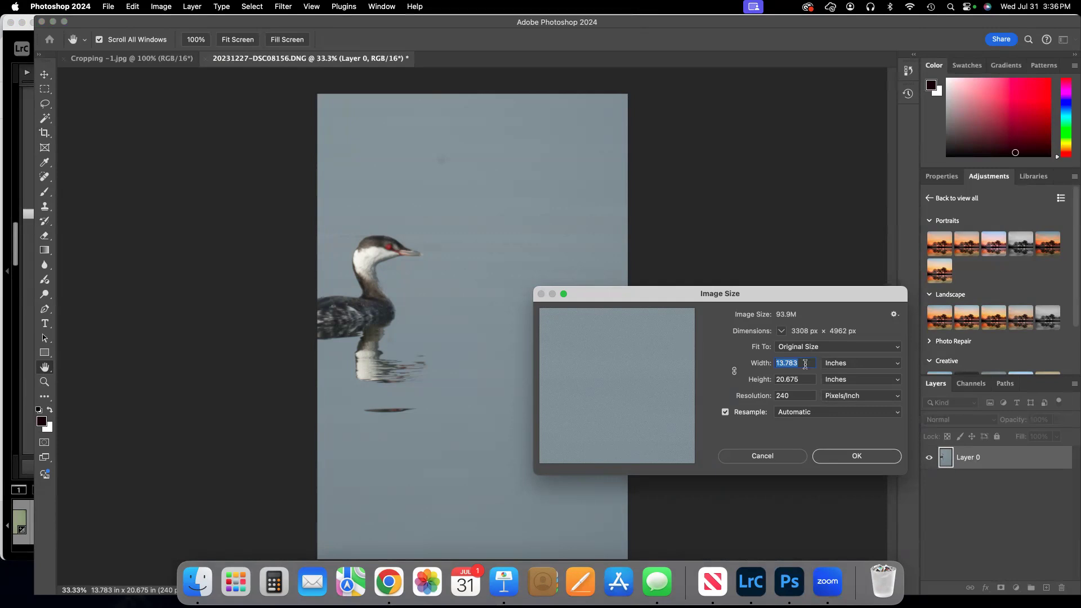
# Try a resolution of 300 pixels/inch with an unlinked width and height of 14 inches each.
pyautogui.doubleClick(798, 395)
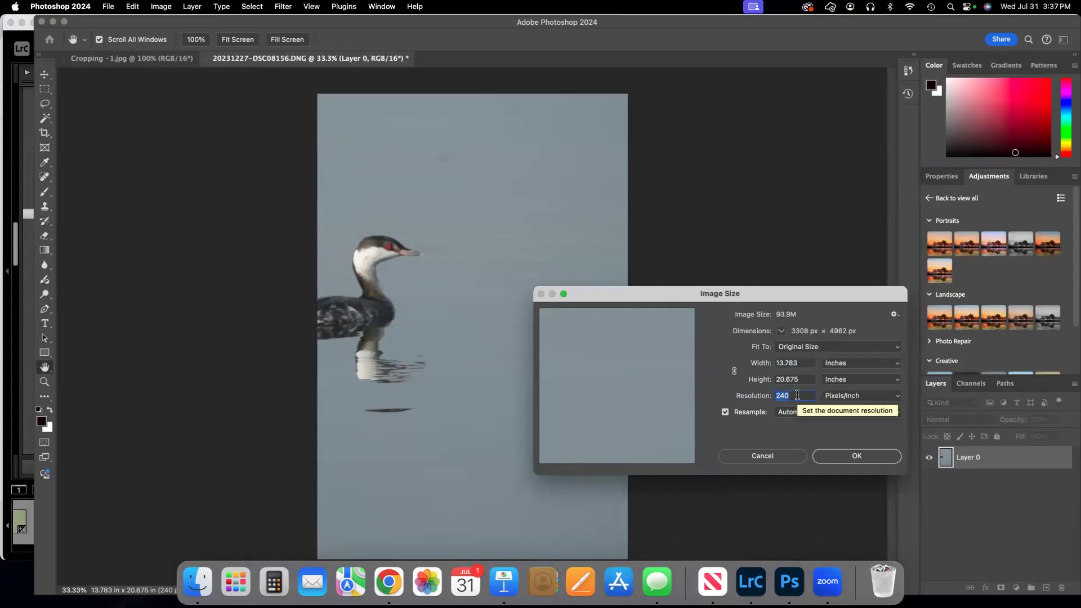
pyautogui.write('300')
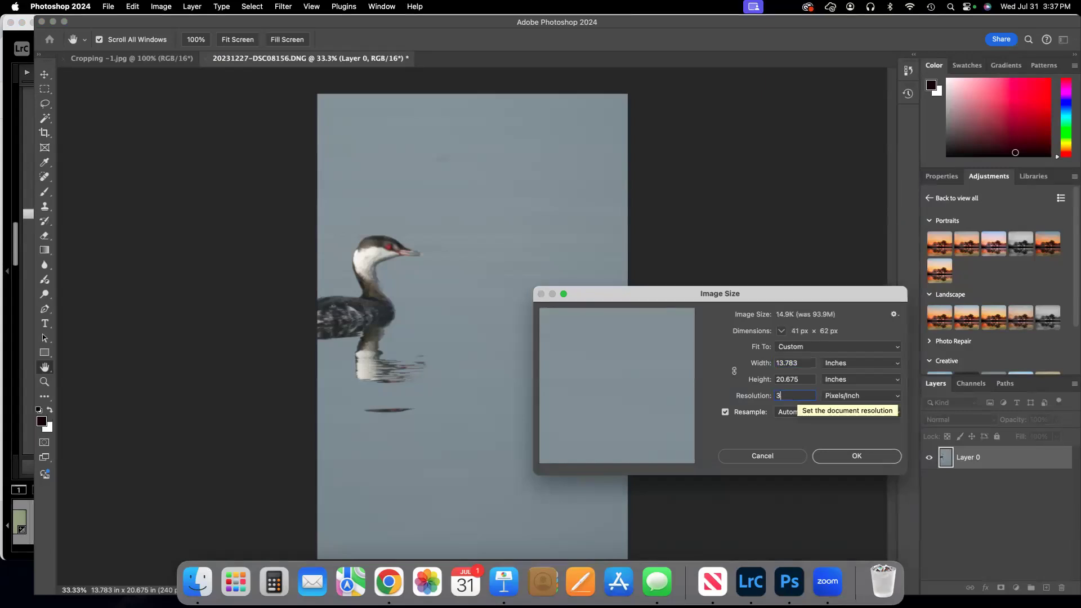
pyautogui.doubleClick(805, 364)
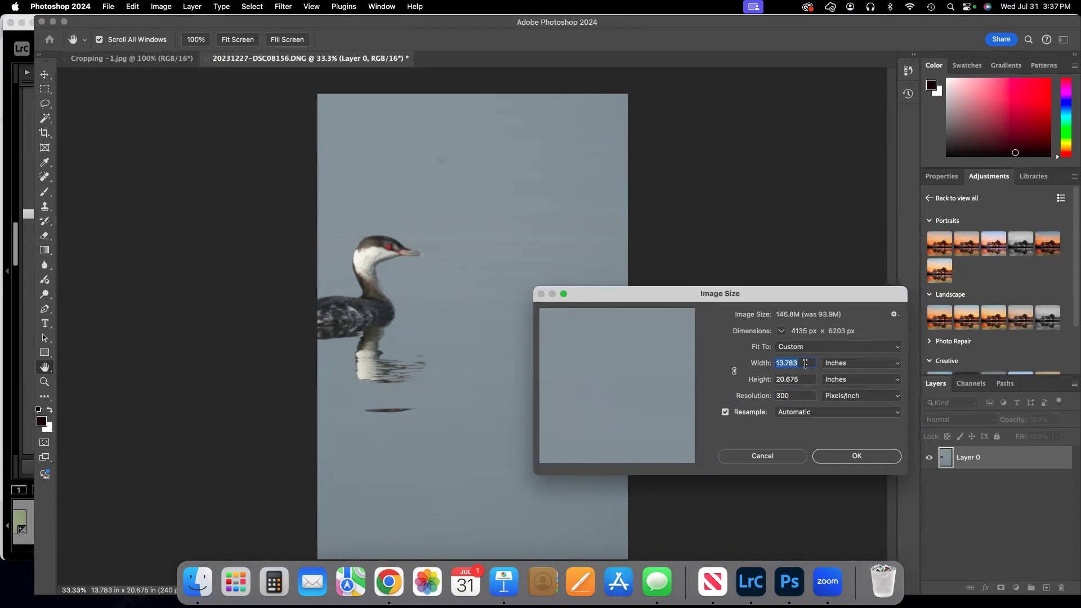
pyautogui.write('14')
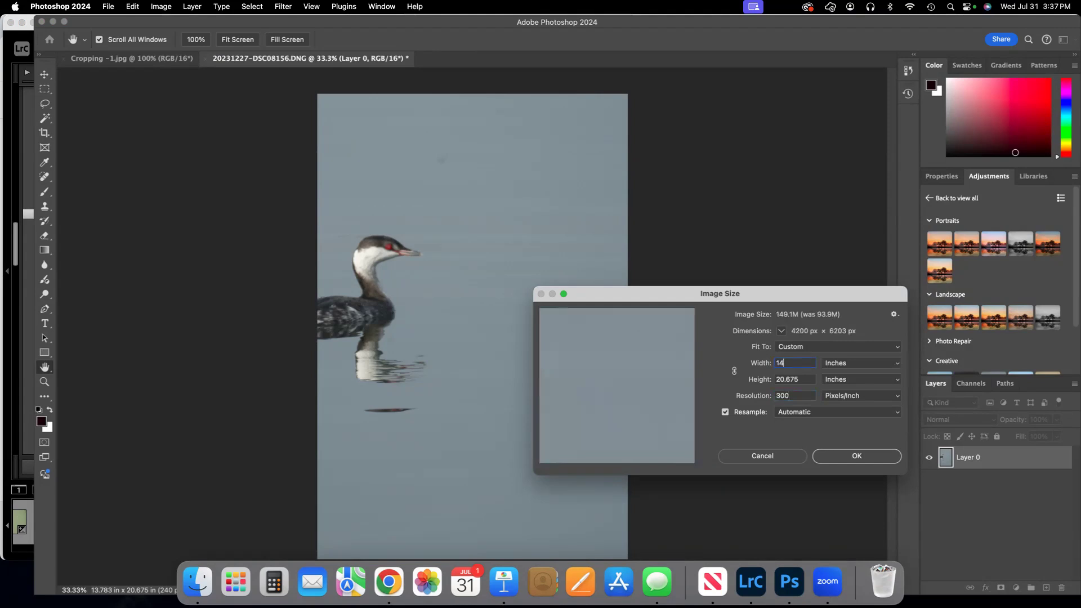
pyautogui.doubleClick(802, 379)
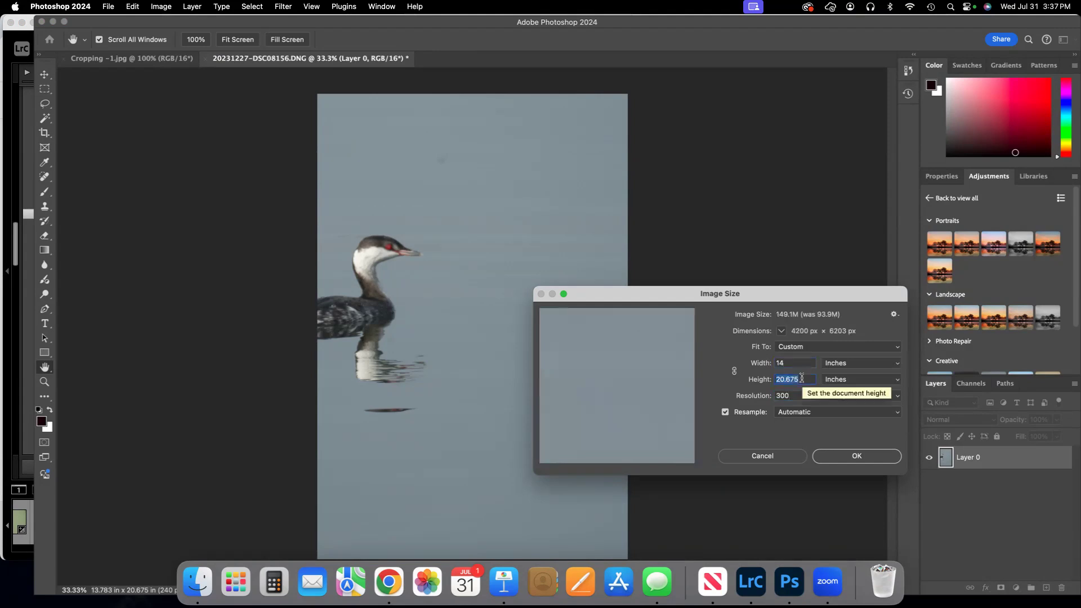
pyautogui.write('14')
# Link width and height to scale proportionally, trying a height of 28 inches before setting it to 14 inches.
pyautogui.click(734, 371)
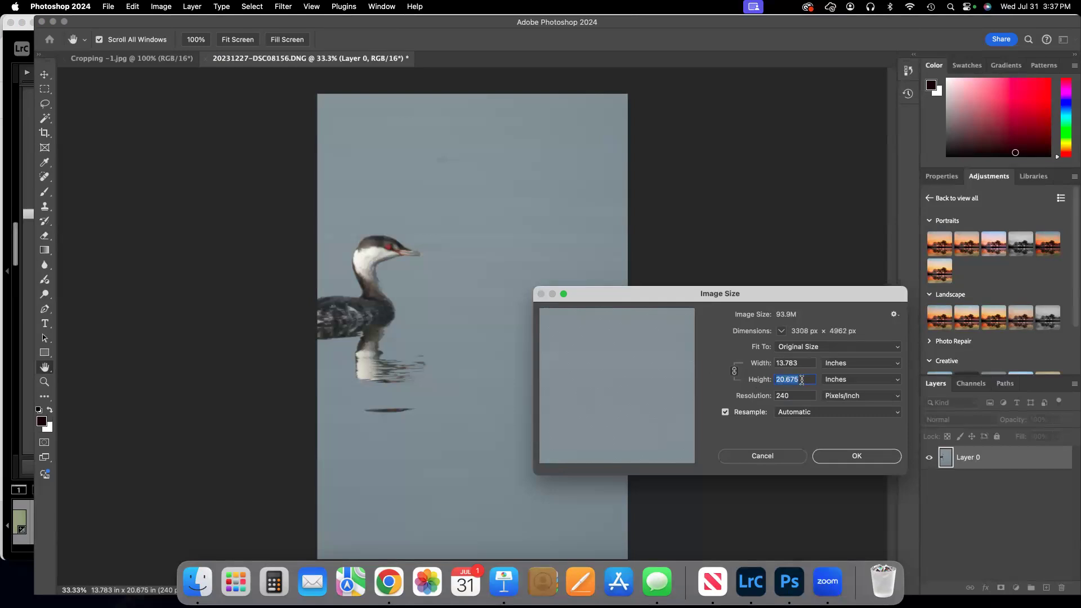
pyautogui.write('28')
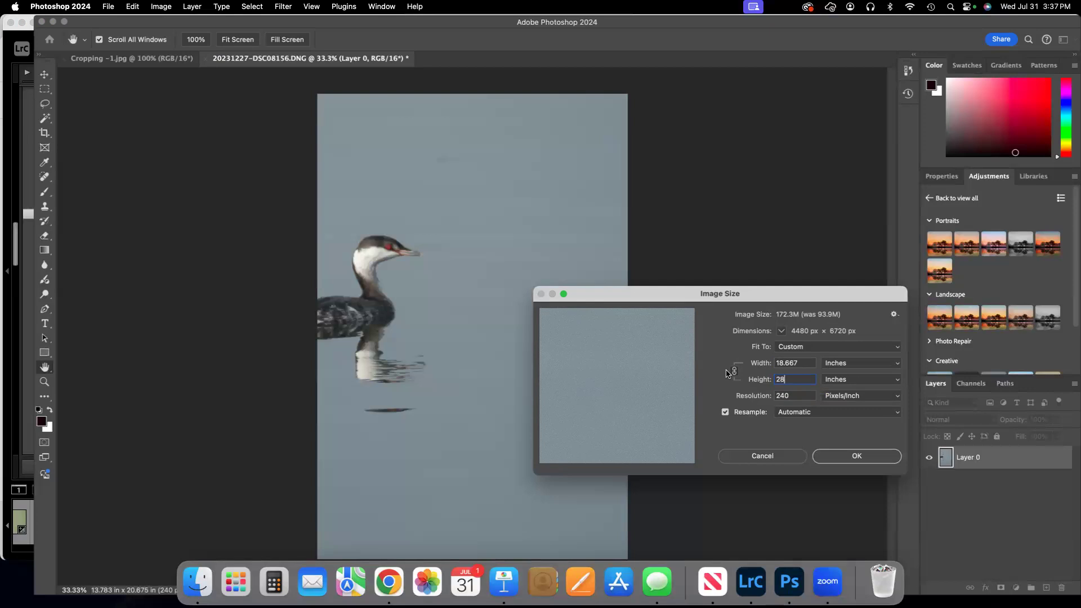
pyautogui.write('14')
# Unlink the width from the height, set the width to 11 inches, and apply the resize.
pyautogui.click(734, 371)
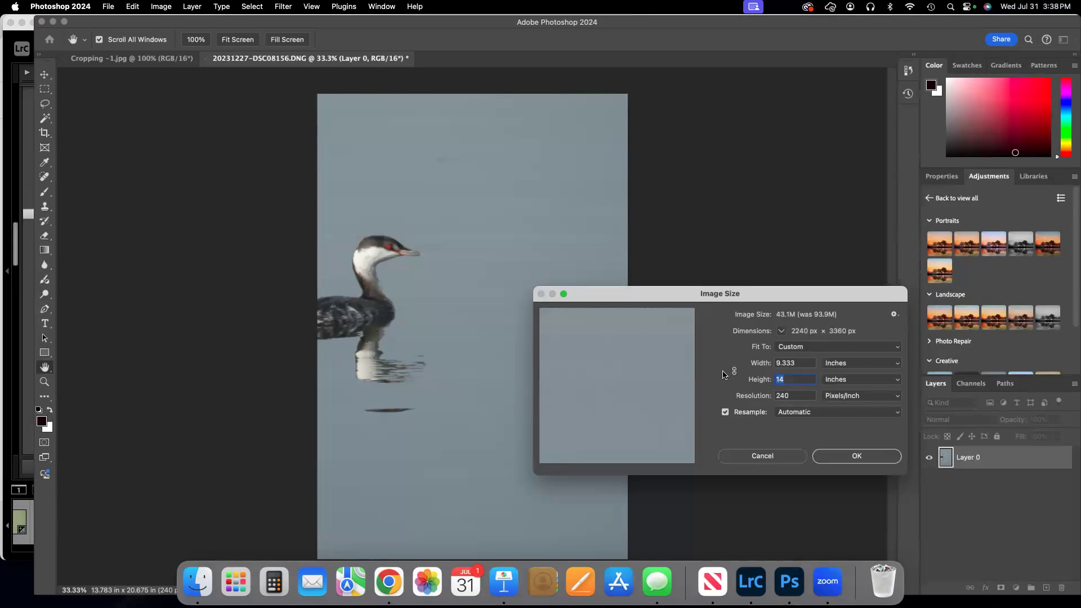
pyautogui.doubleClick(799, 365)
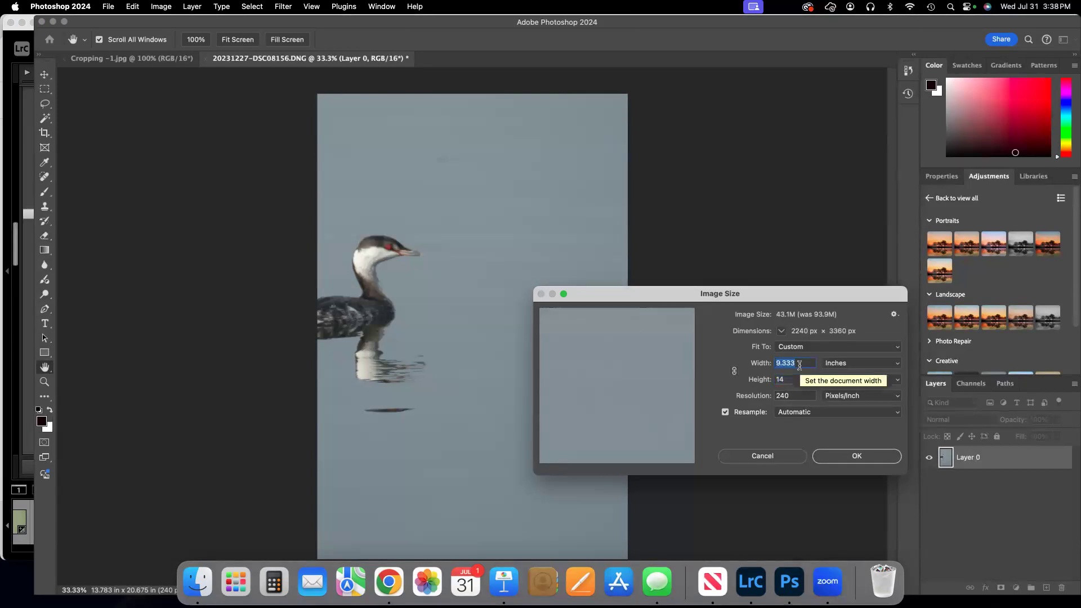
pyautogui.write('11')
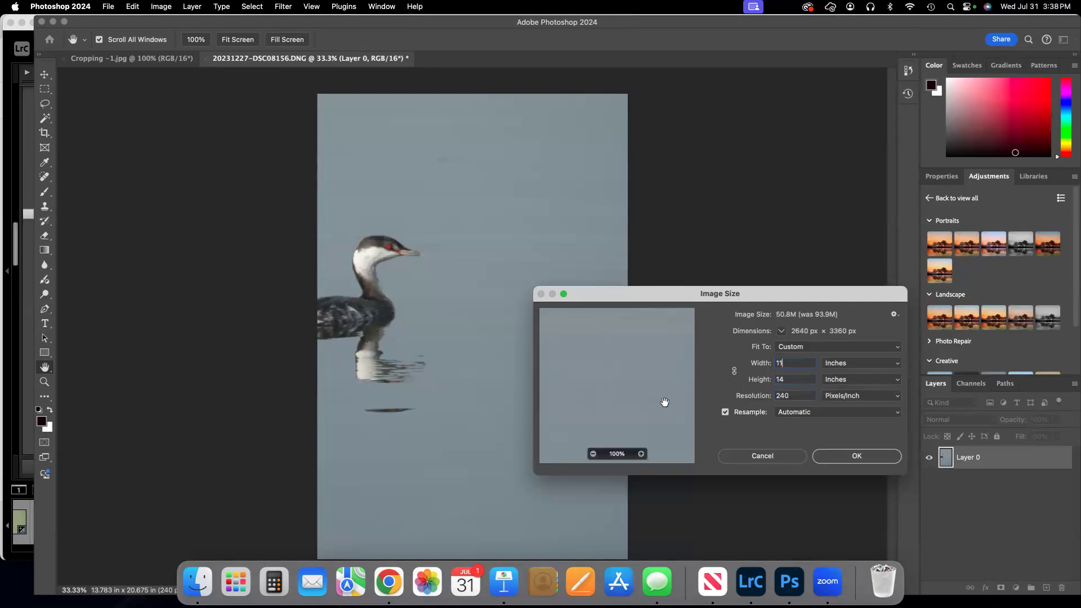
pyautogui.click(850, 455)
pyautogui.press('c')
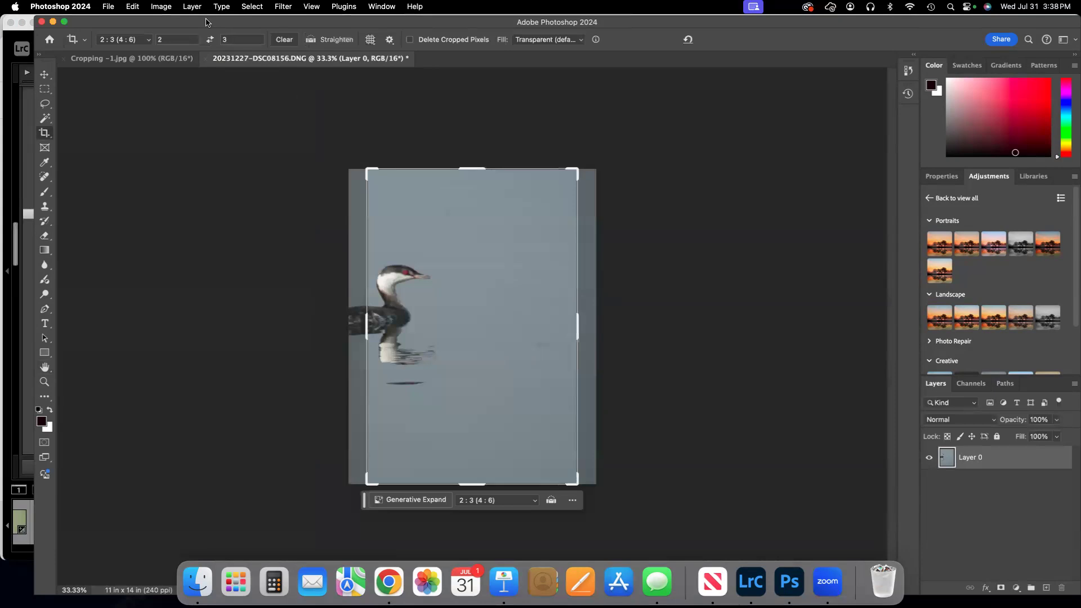
# Review the resized photo's dimensions and resolution in Image Size, and close it without changing anything.
pyautogui.click(160, 7)
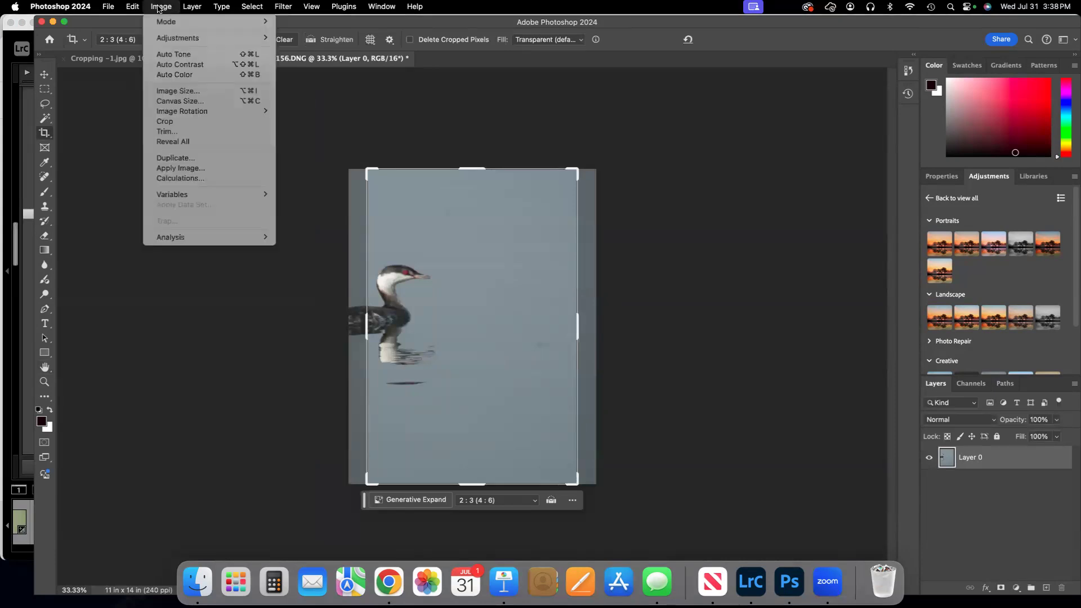
pyautogui.click(227, 92)
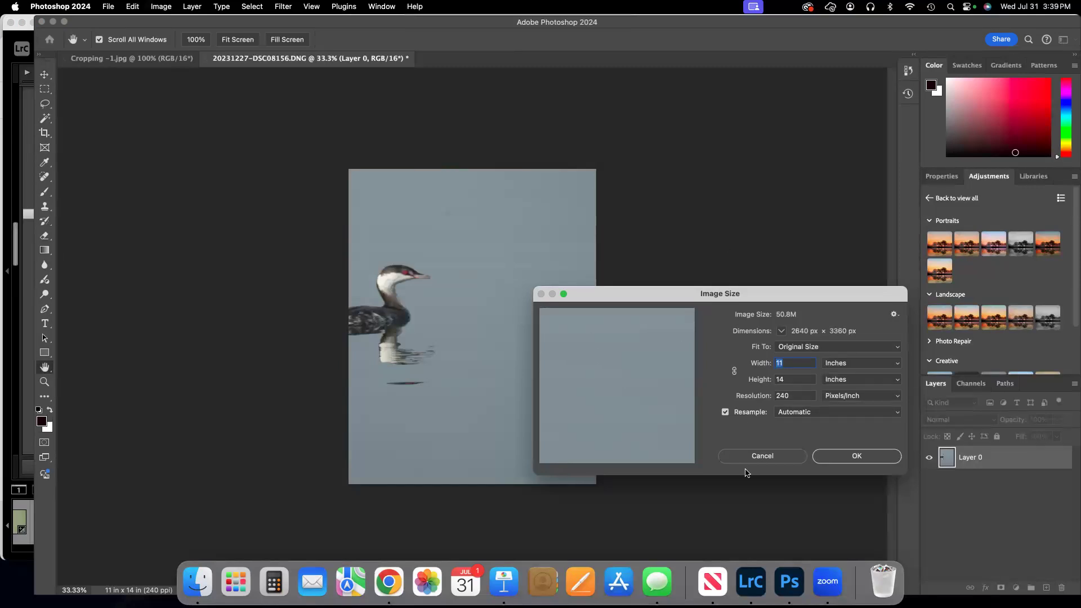
pyautogui.click(764, 457)
# Start a crop with the 14 x 11 in 300 ppi preset and swap its dimensions to 11 in wide by 14 in high.
pyautogui.press('c')
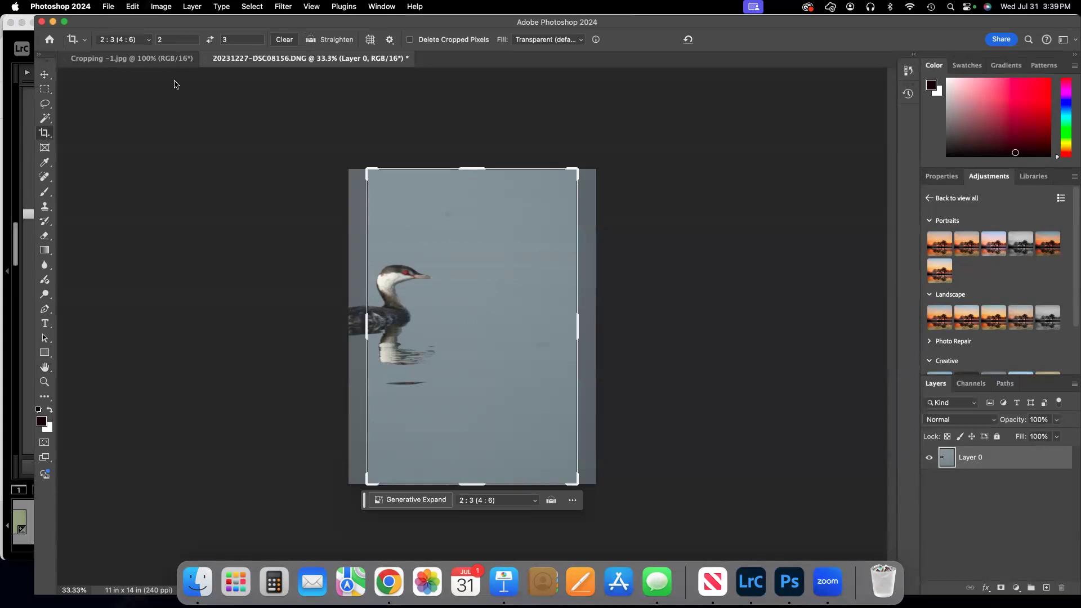
pyautogui.click(146, 42)
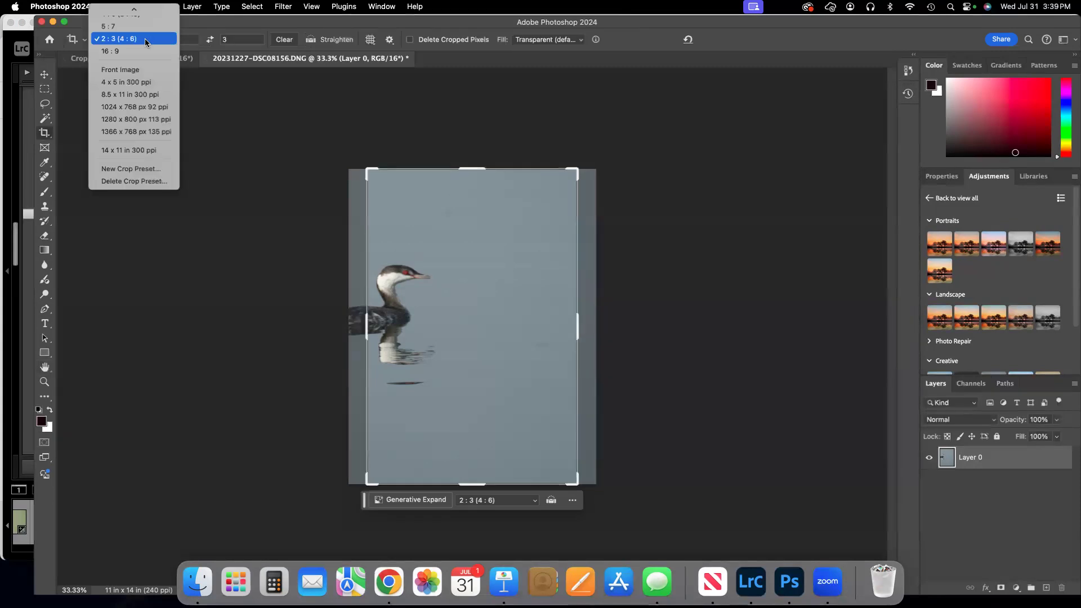
pyautogui.click(142, 150)
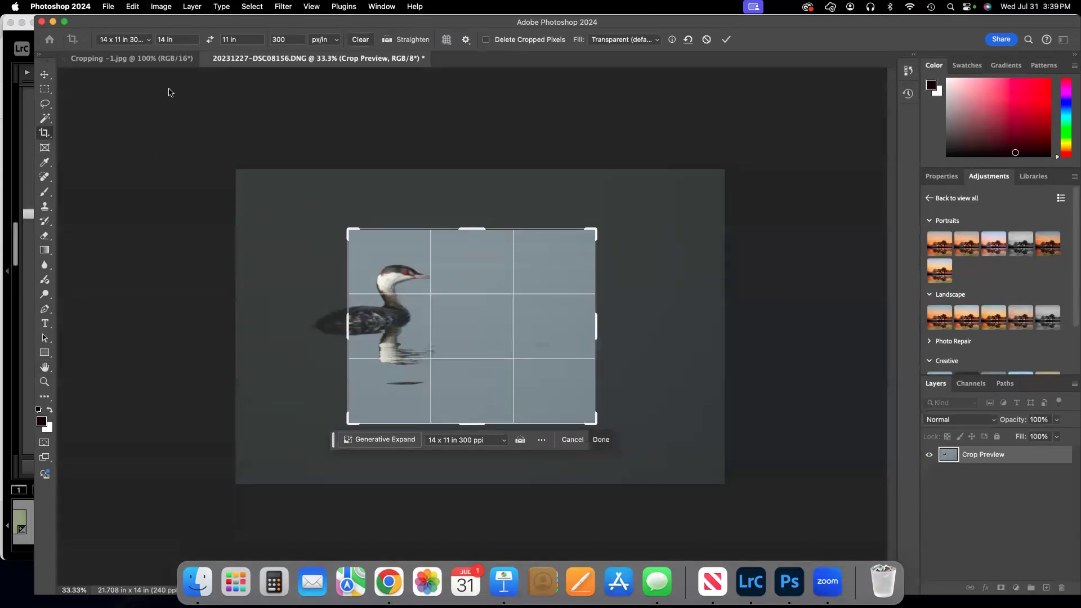
pyautogui.click(210, 40)
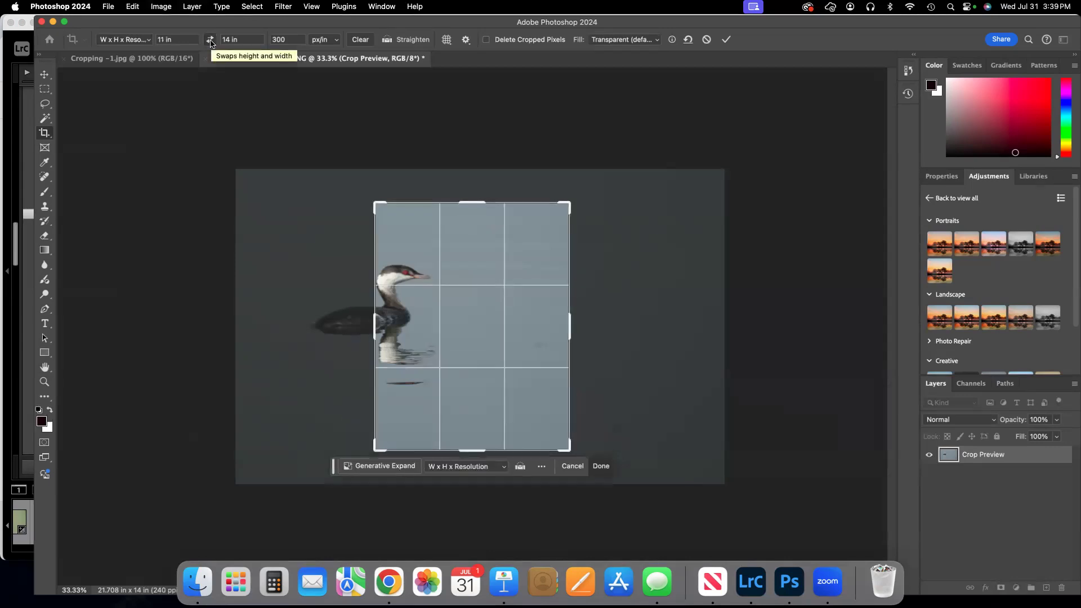
# Rotate the photo slightly counterclockwise behind the crop frame, move it so the whole bird sits inside, and apply the crop.
pyautogui.moveTo(280, 225); pyautogui.dragTo(308, 274)
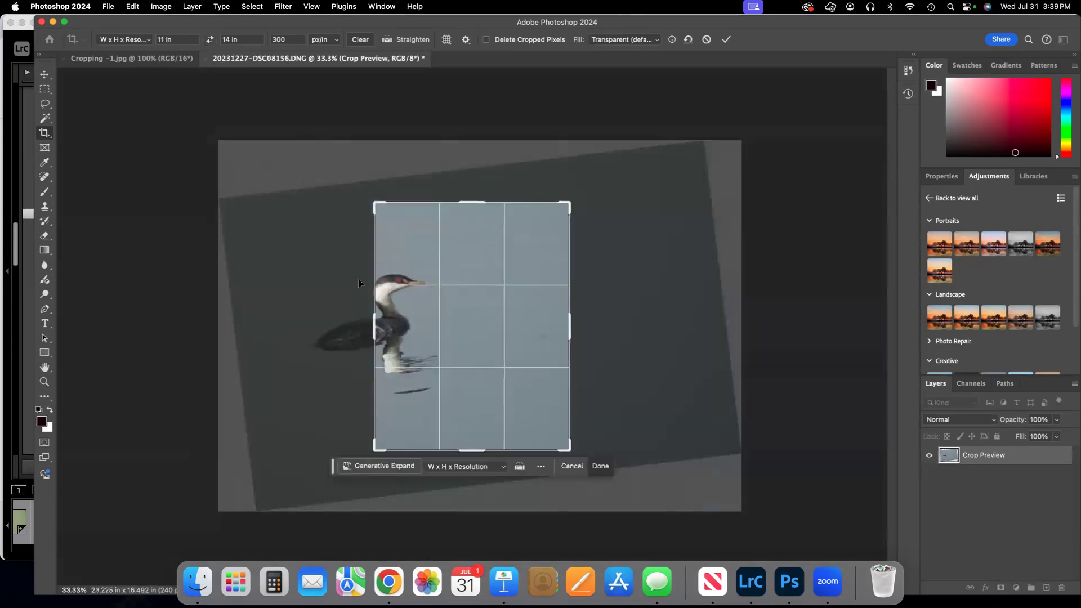
pyautogui.moveTo(612, 336); pyautogui.dragTo(614, 336)
pyautogui.moveTo(427, 299); pyautogui.dragTo(532, 305)
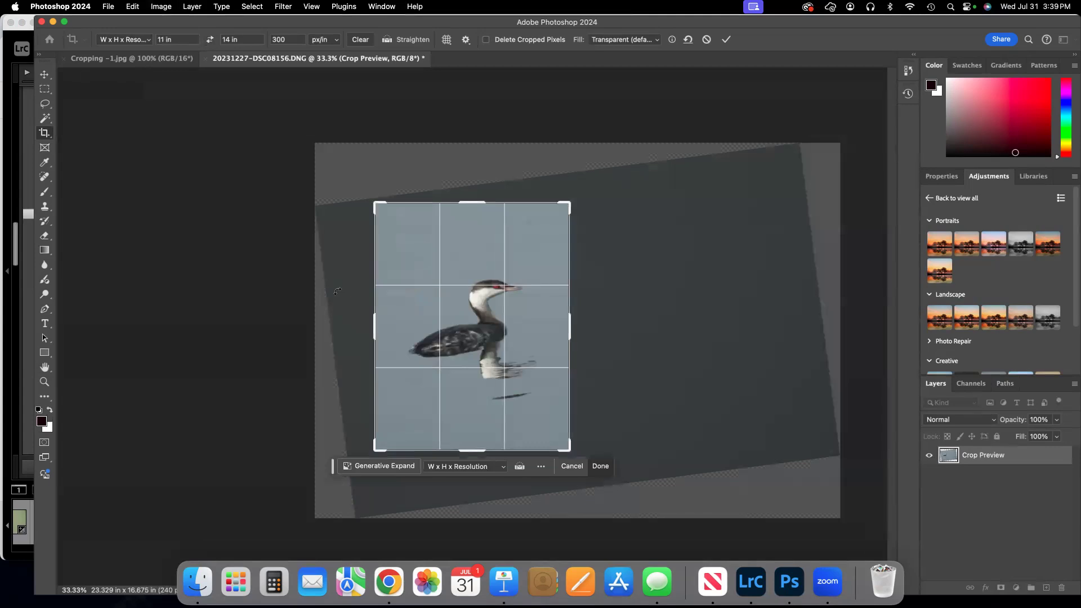
pyautogui.click(725, 39)
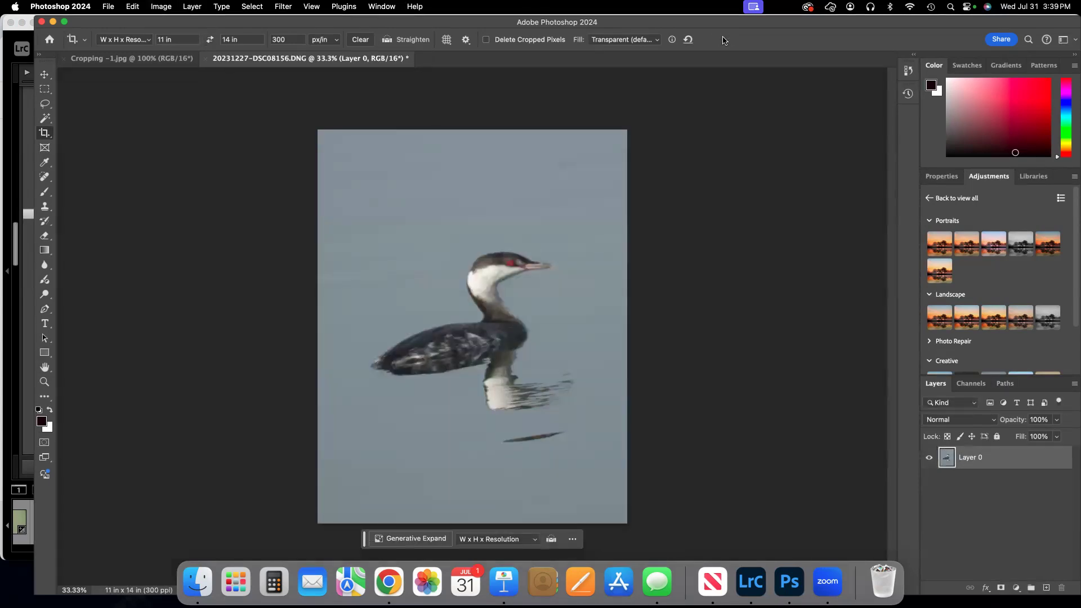
# Check the cropped photo's dimensions and resolution in Image Size.
pyautogui.click(161, 7)
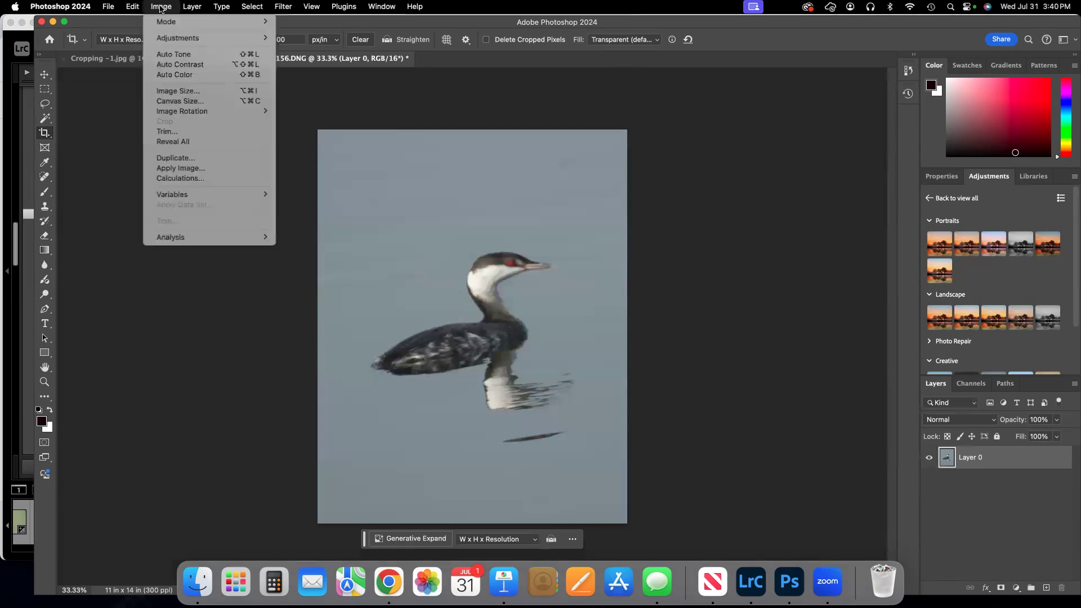
pyautogui.click(188, 91)
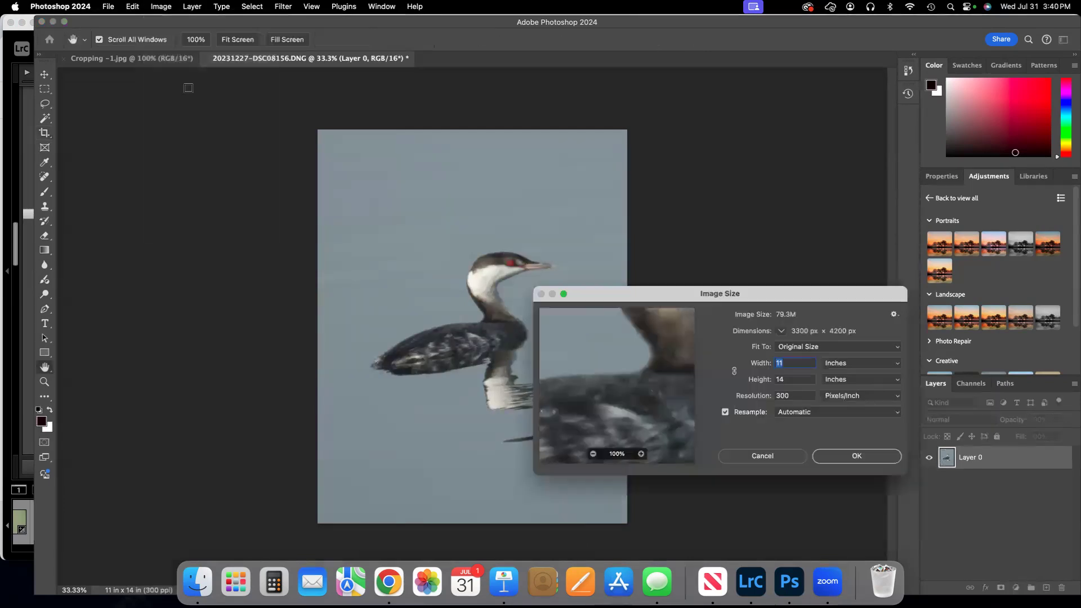